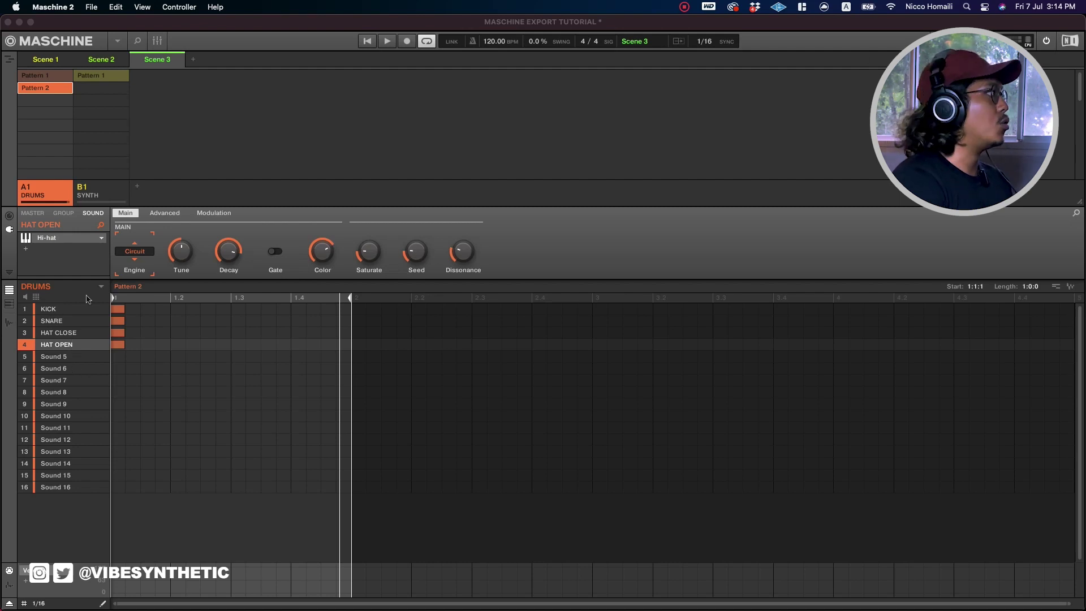
# After checking the drum sounds, put Scene 3 at bar 1 in Song view and play it.
pyautogui.click(53, 308)
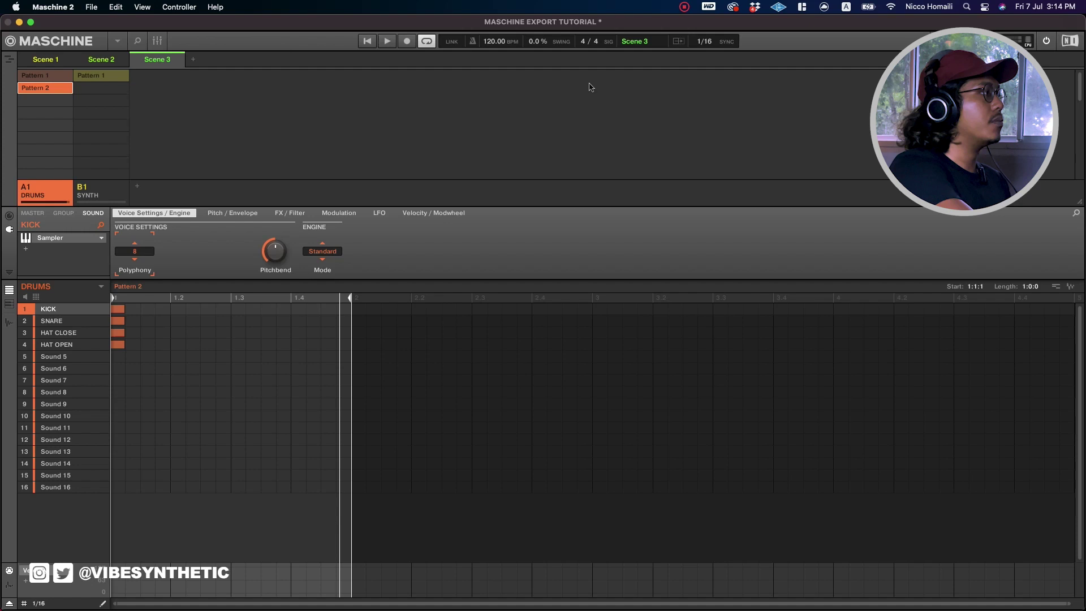
pyautogui.press('Down')
pyautogui.press('Down')
pyautogui.press('Down')
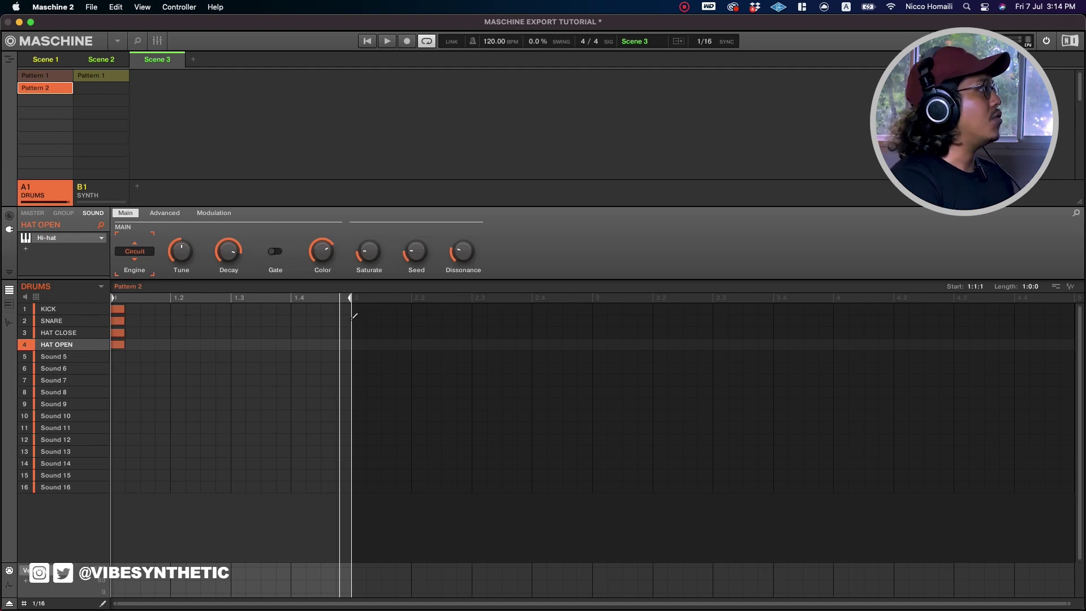
pyautogui.click(11, 60)
pyautogui.click(119, 70)
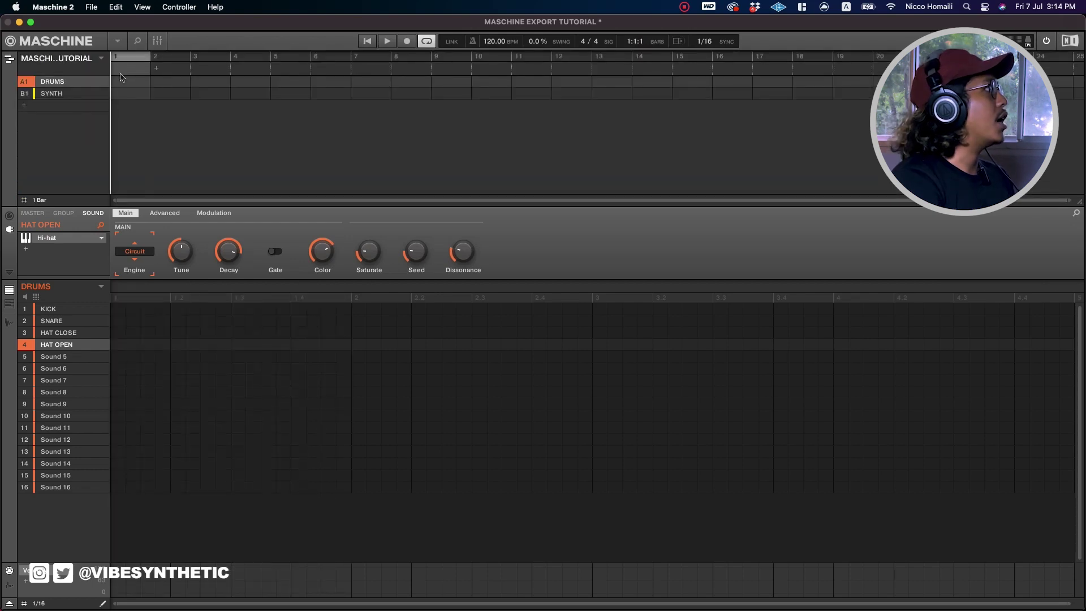
pyautogui.rightClick(121, 72)
pyautogui.moveTo(164, 92)
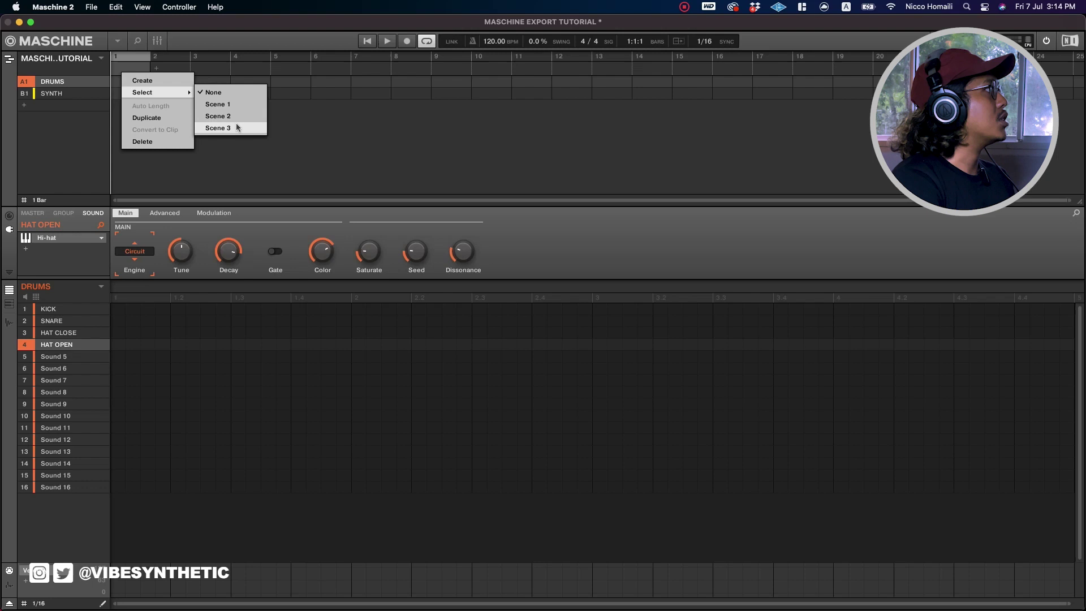
pyautogui.click(238, 128)
pyautogui.press('space')
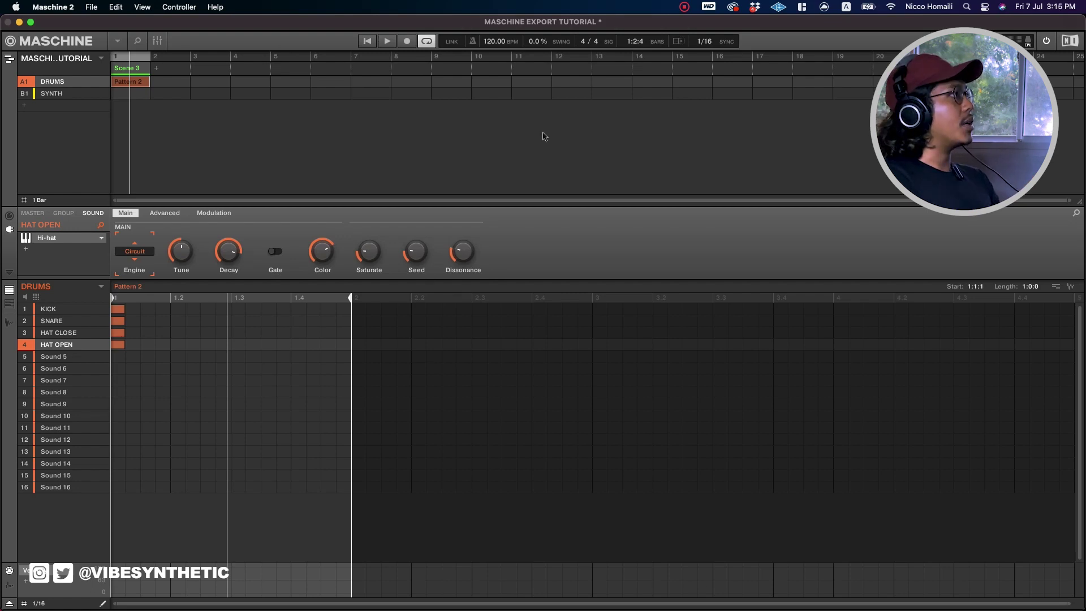
# Export the DRUMS group's four sounds as WAVs into DRUM SAMPLES, with Source set to Sound.
pyautogui.press('super+r')
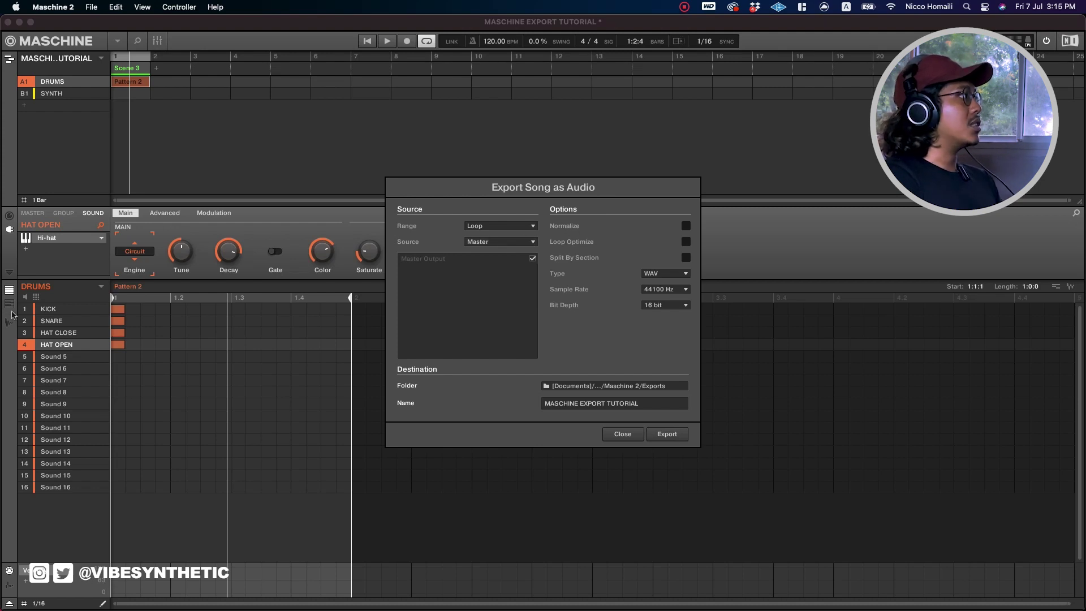
pyautogui.click(502, 242)
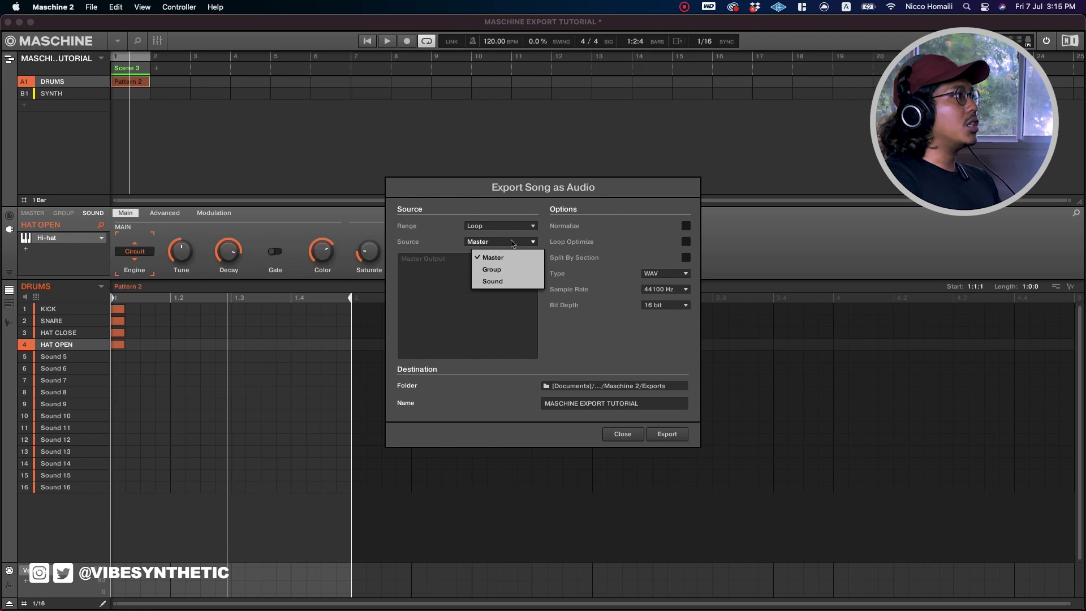
pyautogui.click(500, 281)
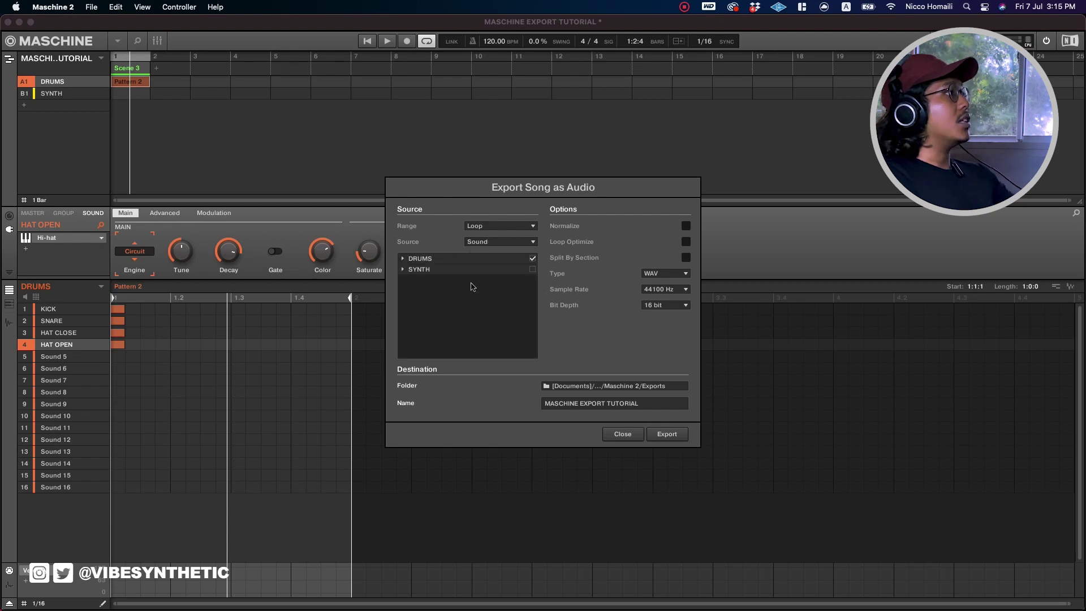
pyautogui.click(402, 260)
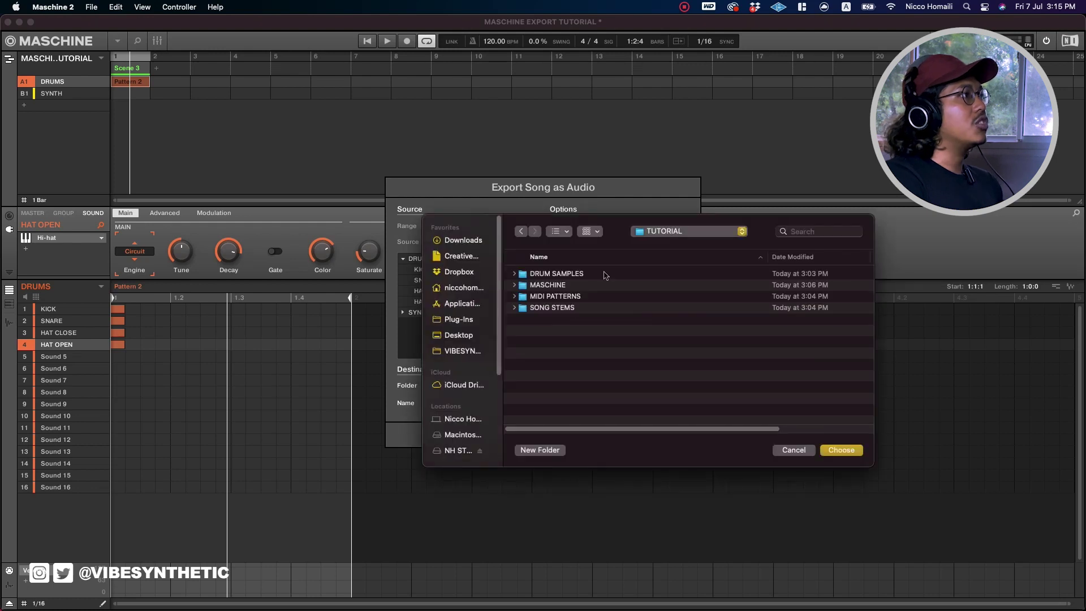
pyautogui.doubleClick(604, 274)
pyautogui.press('Return')
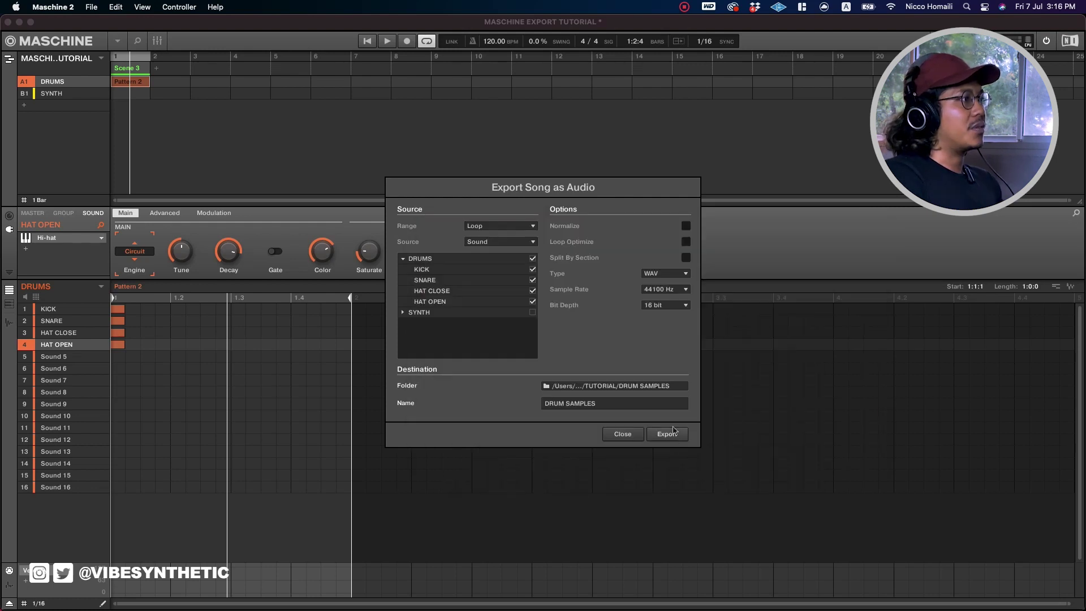
pyautogui.click(668, 433)
# Open the inner DRUM SAMPLES folder in Finder and preview 001 DRUMS - KICK.wav.
pyautogui.click(318, 593)
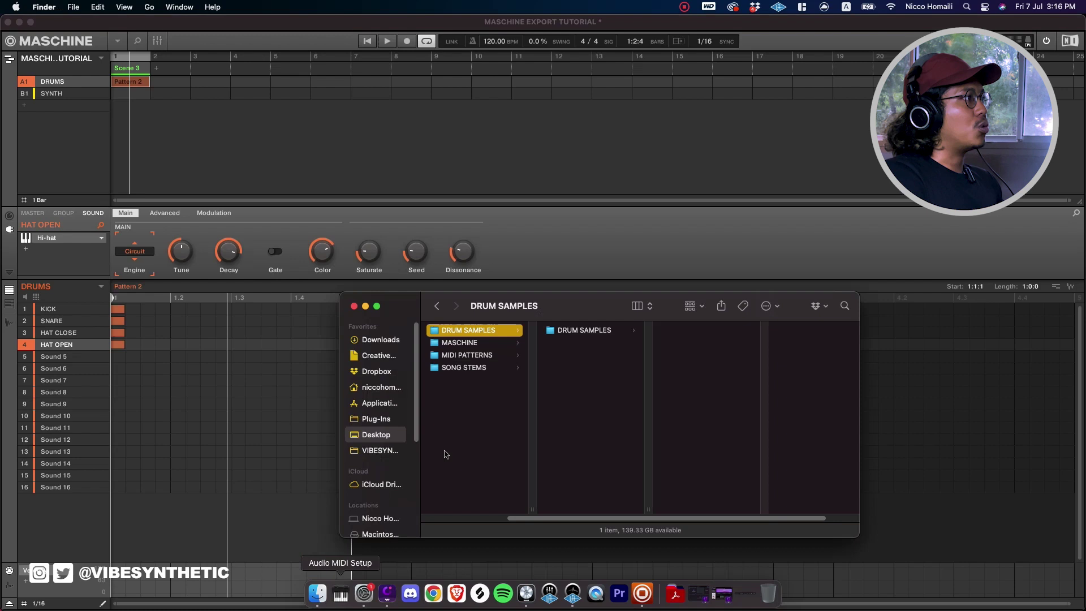
pyautogui.click(565, 330)
pyautogui.click(690, 331)
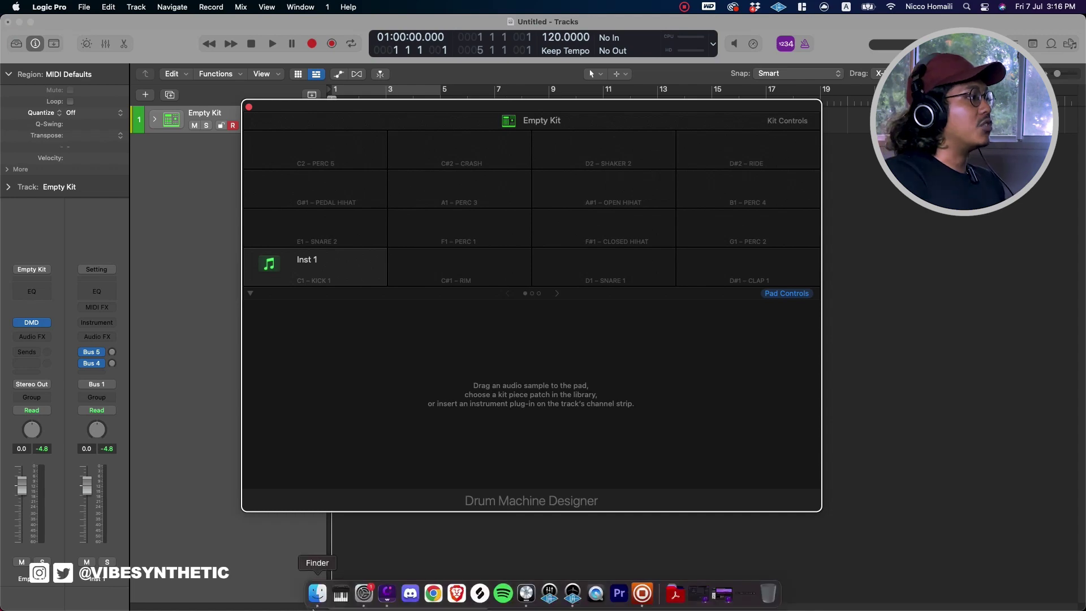
# Load the four drum WAVs onto the DMD pads, hide Finder, and audition the Kick and Snare pads.
pyautogui.click(347, 592)
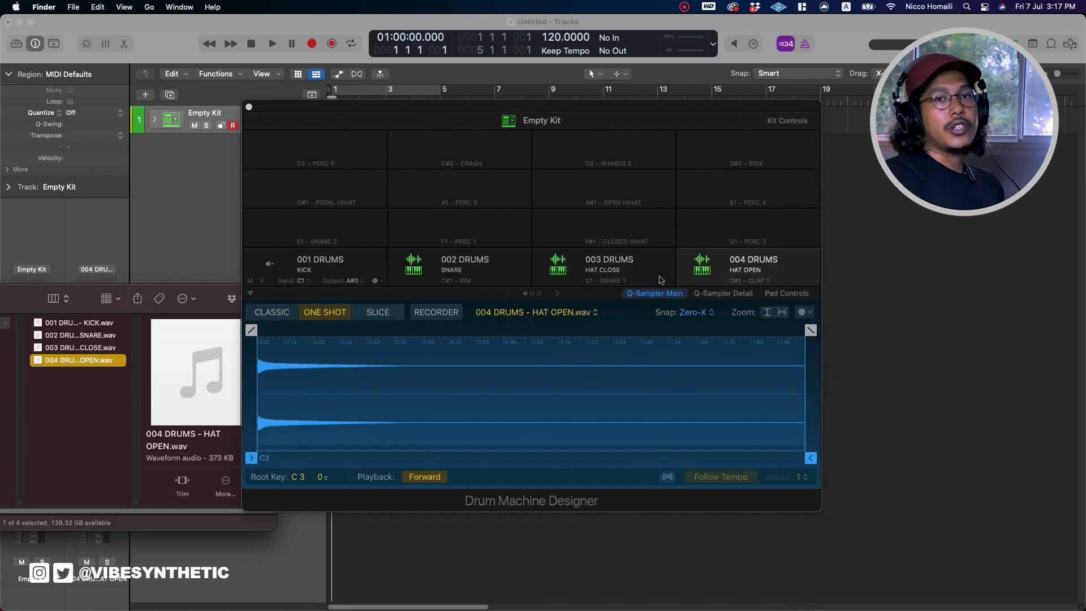
pyautogui.doubleClick(209, 298)
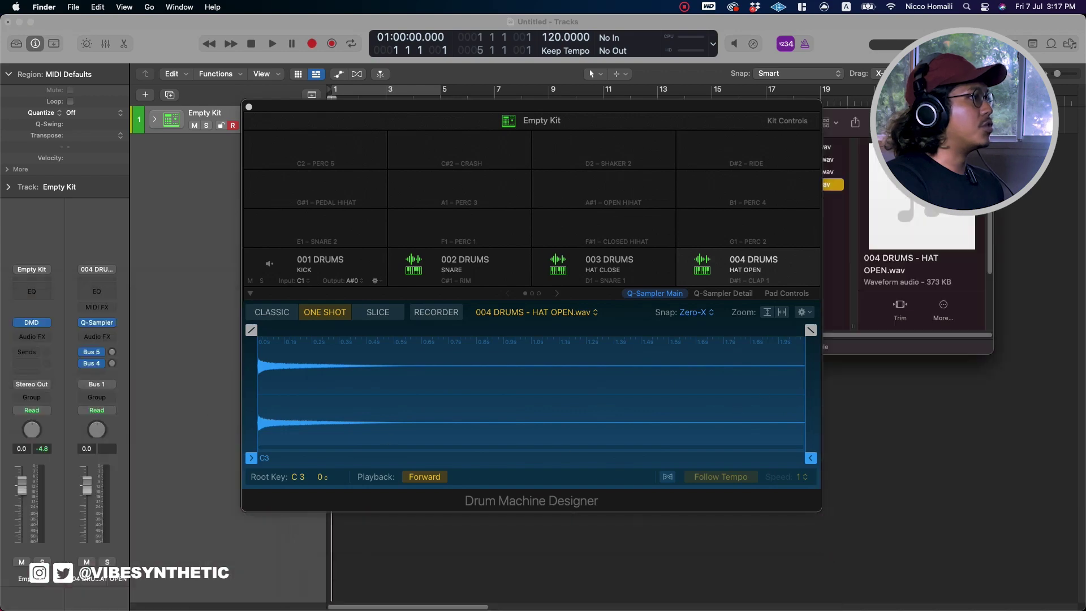
pyautogui.click(145, 352)
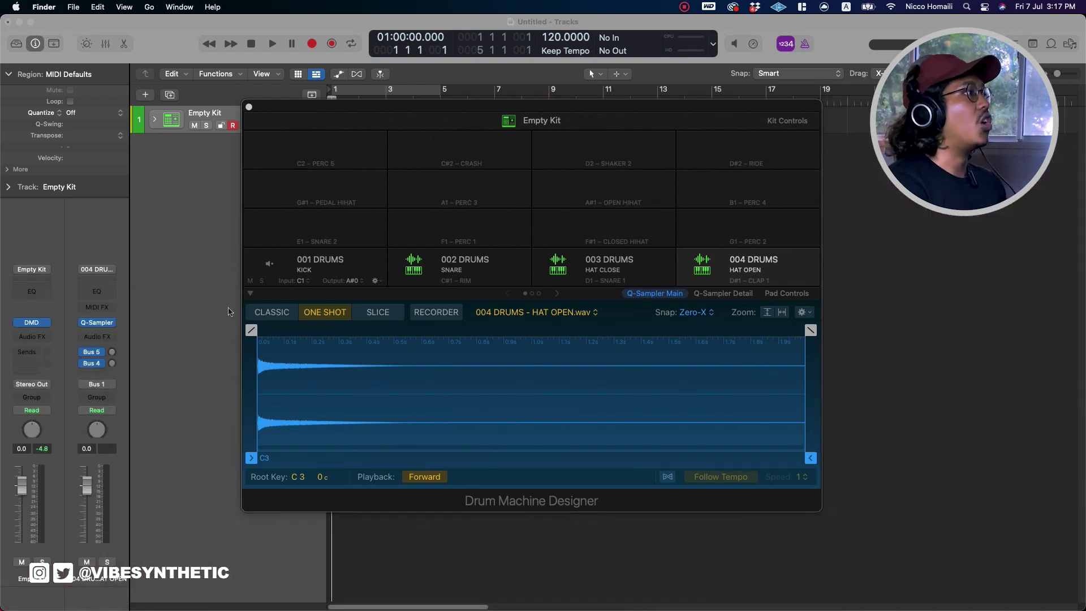
pyautogui.click(268, 265)
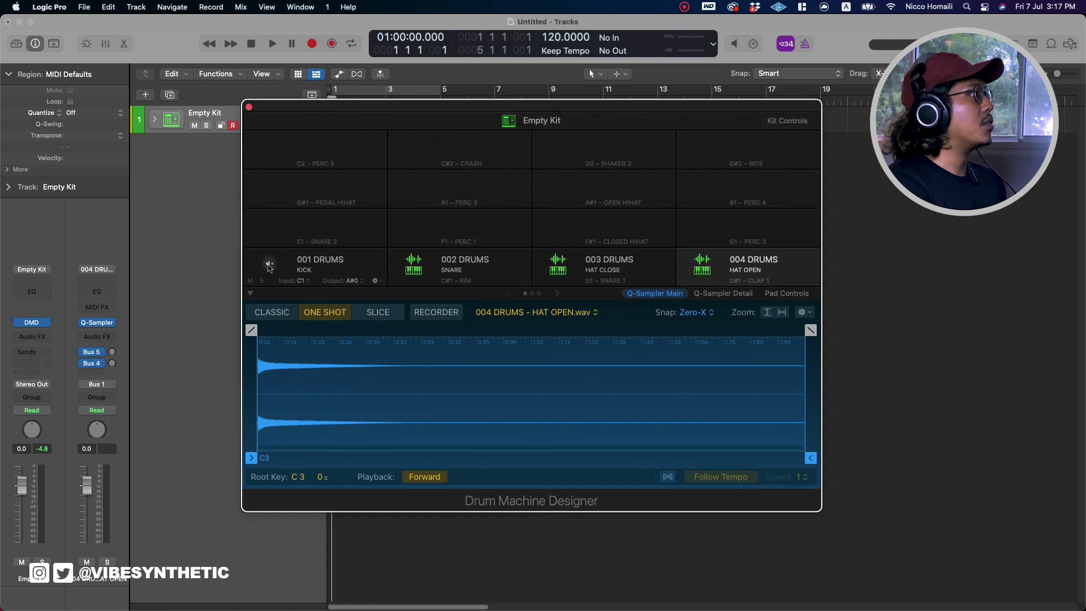
pyautogui.click(269, 265)
pyautogui.click(412, 268)
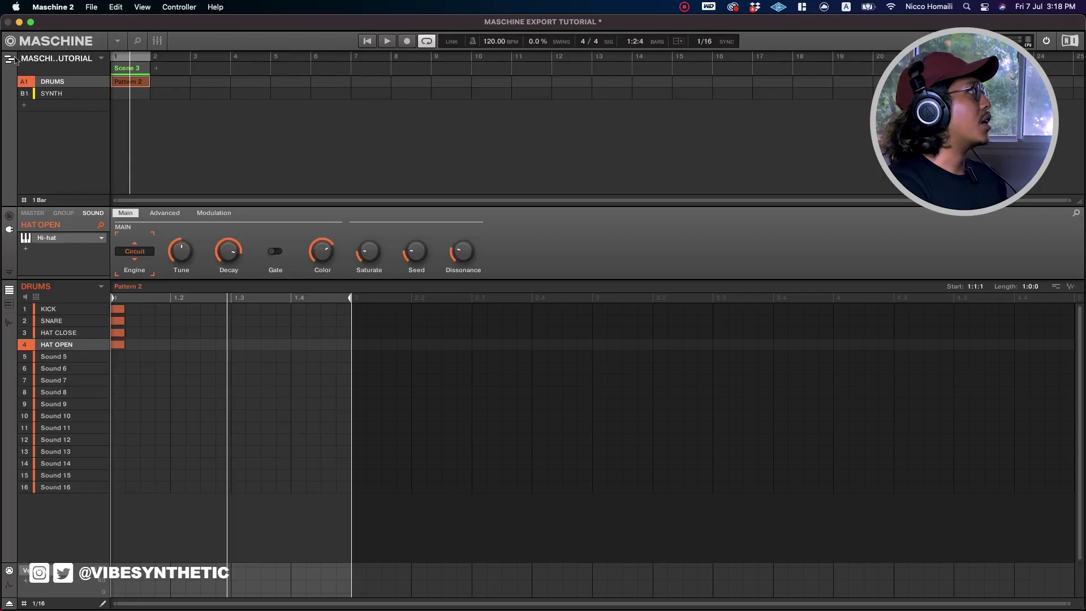
# Select Scene 1 in Ideas view and zoom the pattern editor out to show all eight bars.
pyautogui.click(10, 59)
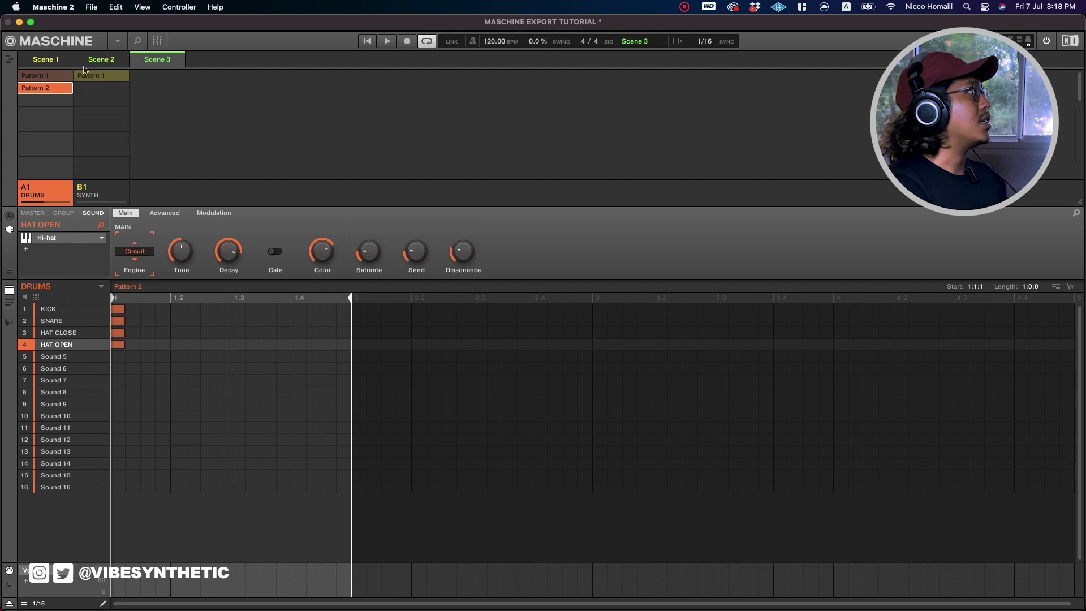
pyautogui.click(59, 64)
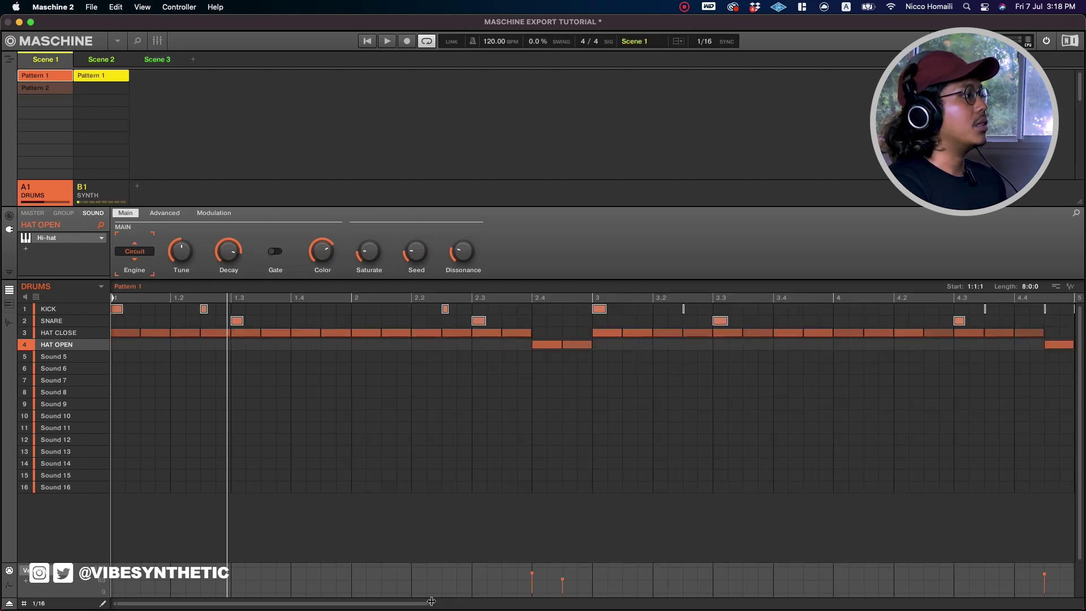
pyautogui.moveTo(432, 602); pyautogui.dragTo(1069, 601)
# Check the KICK, SNARE, HAT CLOSE and HAT OPEN lanes and play Pattern 1 through.
pyautogui.click(72, 309)
pyautogui.click(63, 321)
pyautogui.click(64, 333)
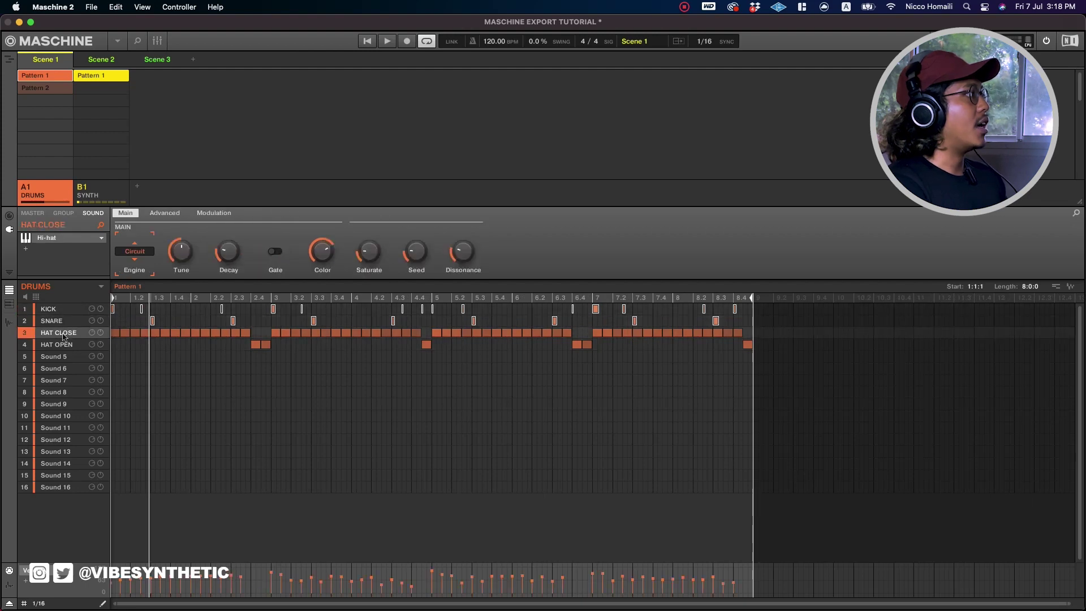
pyautogui.click(67, 342)
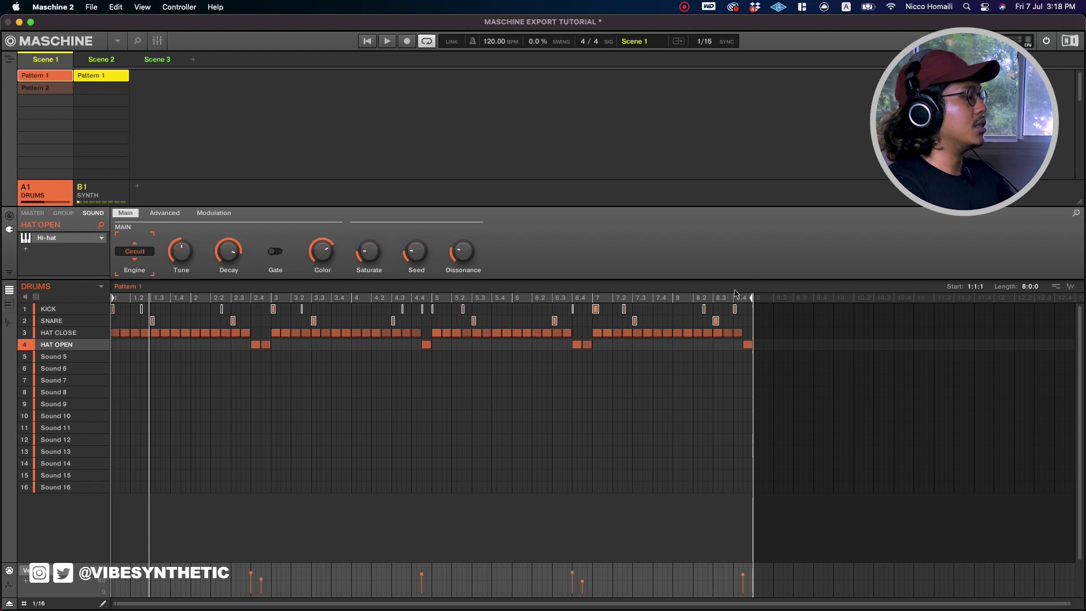
pyautogui.press('space')
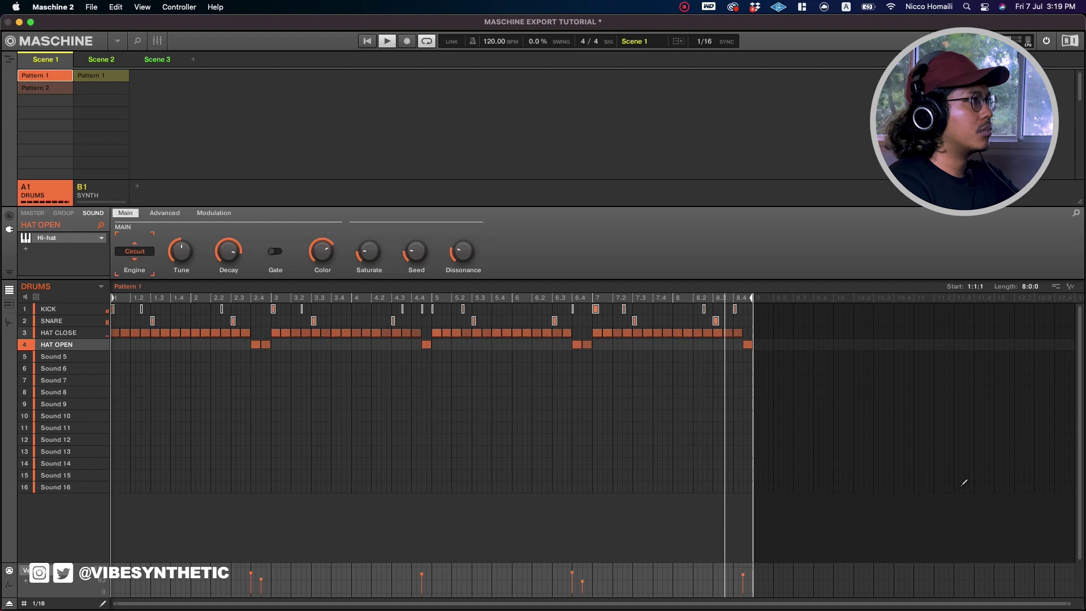
pyautogui.press('space')
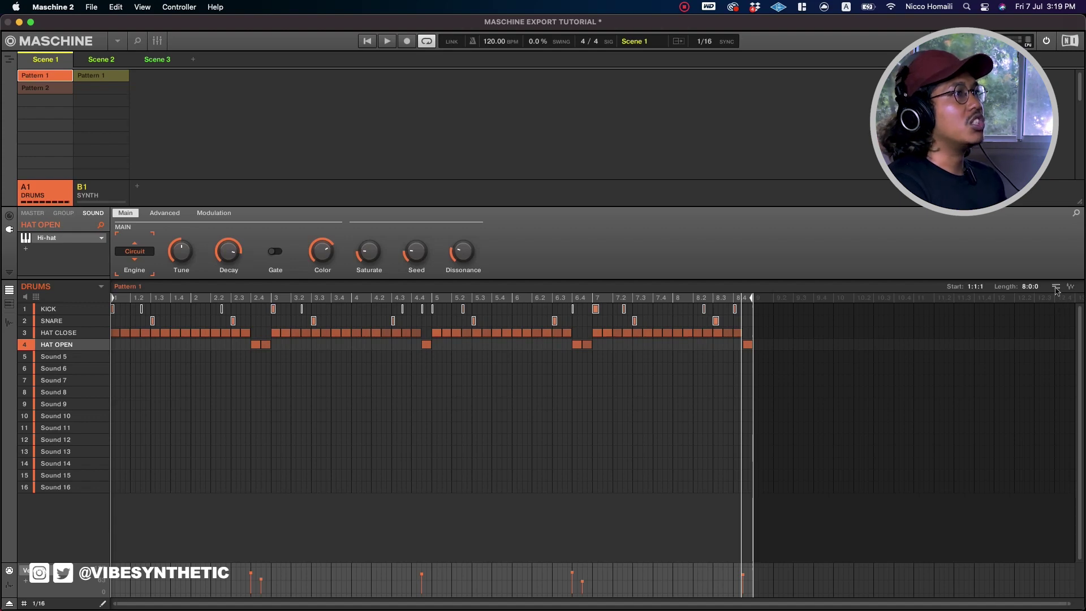
# Drag the Maschine drum pattern into Finder's MIDI PATTERNS folder as DRUMS - Pattern 1 - 1.mid.
pyautogui.hotkey('ctrl', 'Right')
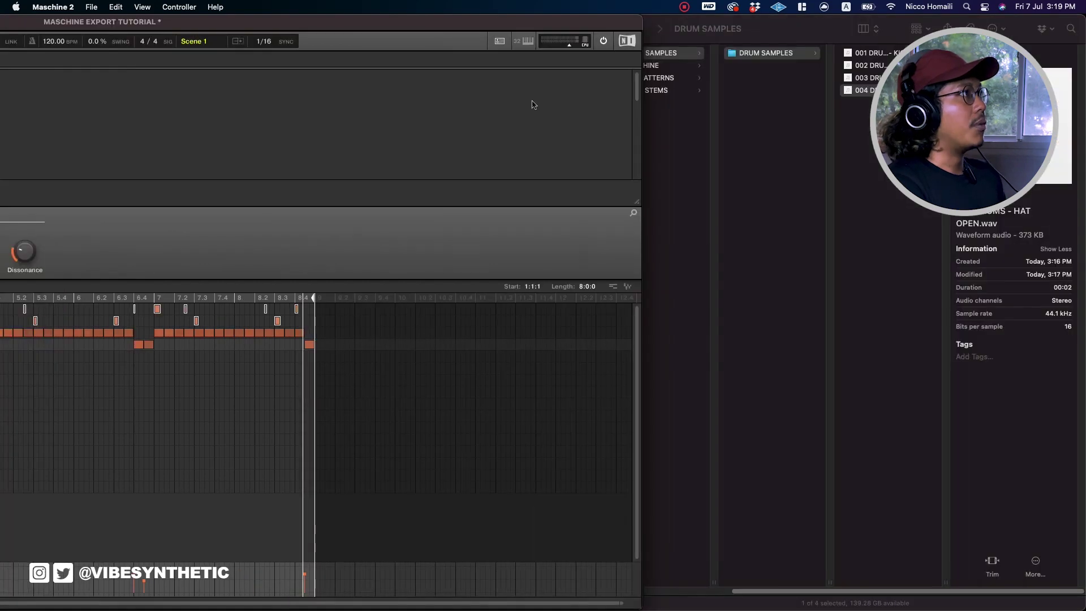
pyautogui.click(669, 79)
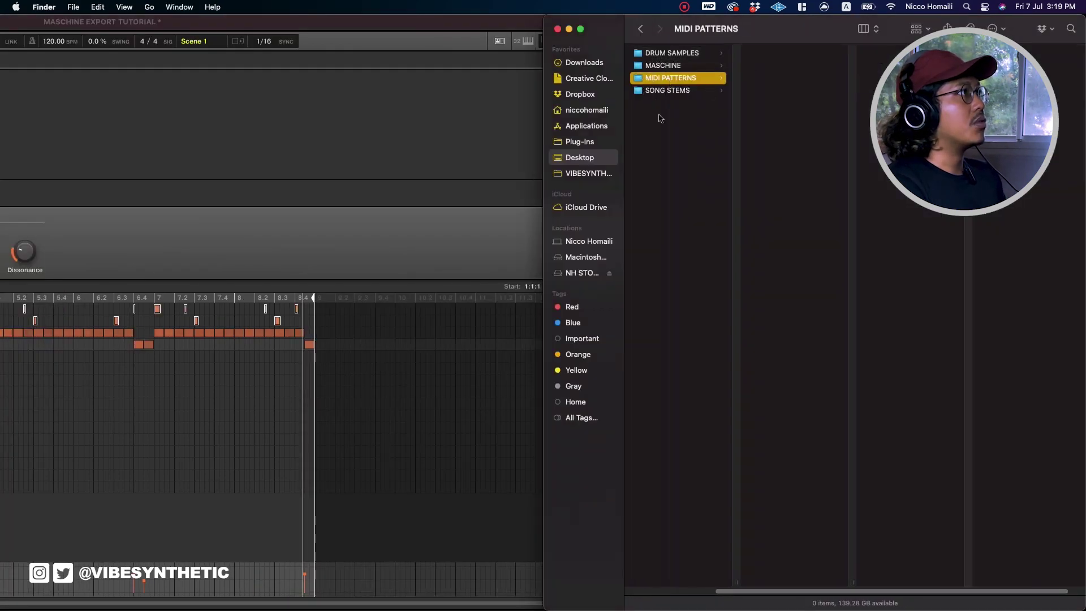
pyautogui.click(436, 23)
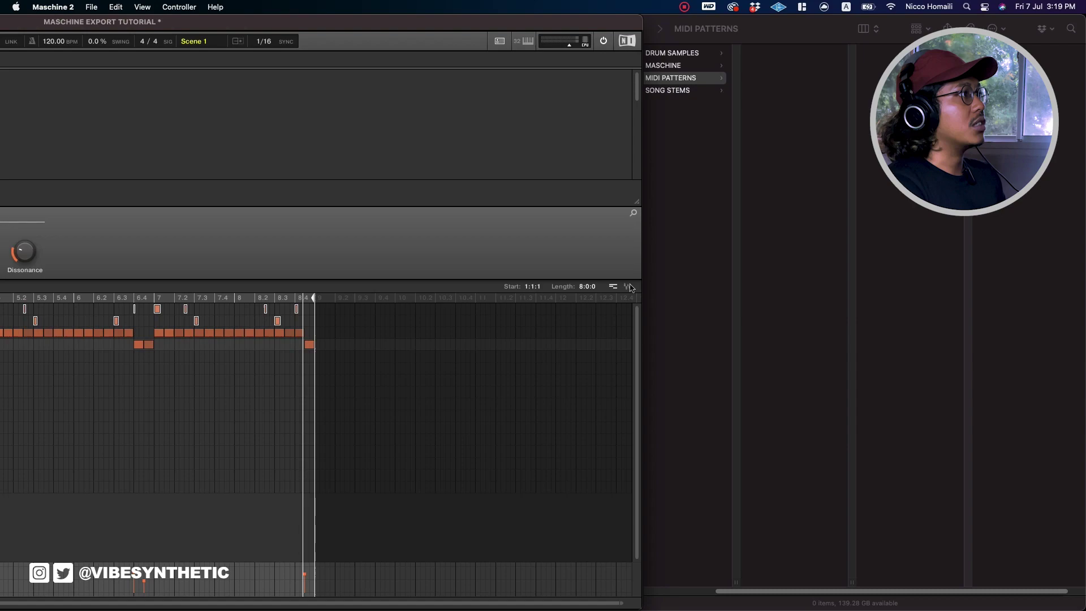
pyautogui.moveTo(614, 286); pyautogui.dragTo(796, 182)
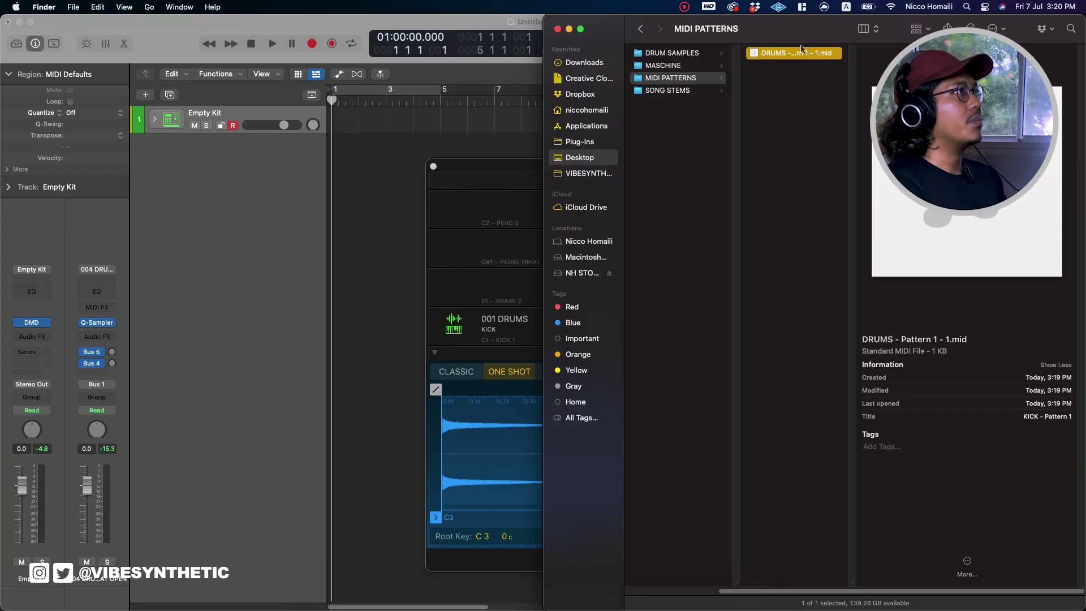
# Import the drum MIDI file into Logic and delete the extra DRUMS regions.
pyautogui.moveTo(801, 49); pyautogui.dragTo(340, 121)
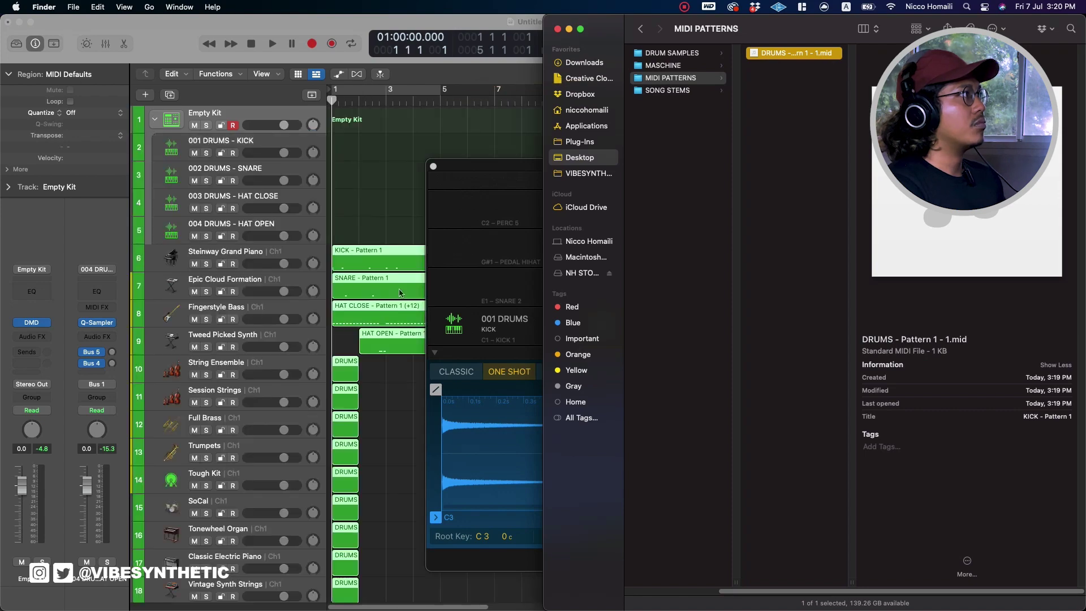
pyautogui.click(405, 401)
pyautogui.scroll(-3, 407, 375)
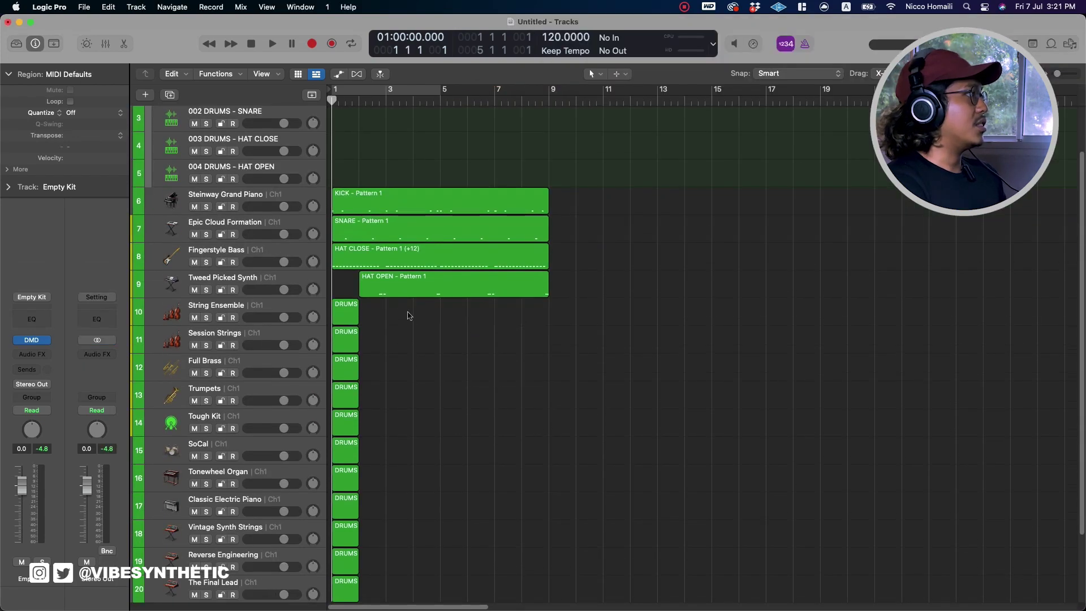
pyautogui.moveTo(407, 315); pyautogui.dragTo(300, 396)
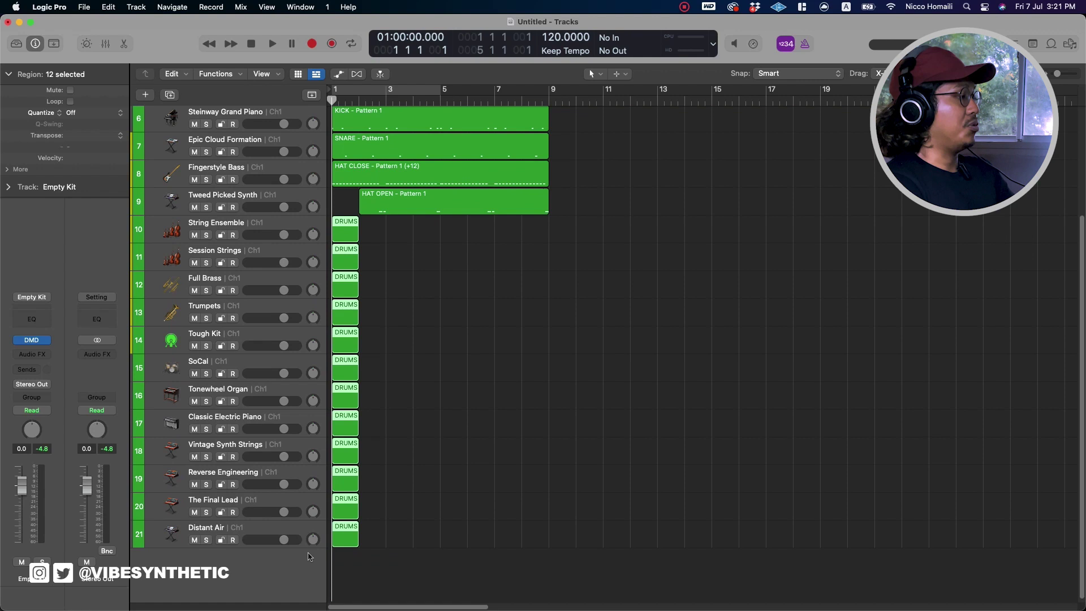
pyautogui.press('Delete')
# Delete the unneeded instrument tracks from String Ensemble downward, restoring the HAT OPEN region.
pyautogui.scroll(1, 304, 228)
pyautogui.click(290, 226)
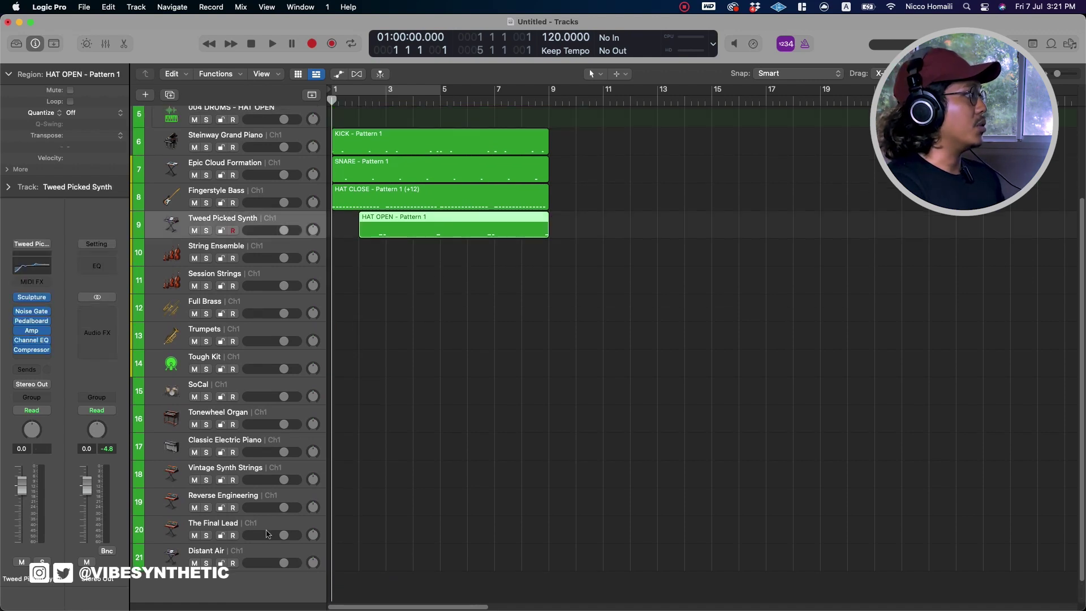
pyautogui.keyDown('shift'); pyautogui.click(260, 551); pyautogui.keyUp('shift')
pyautogui.press('Delete')
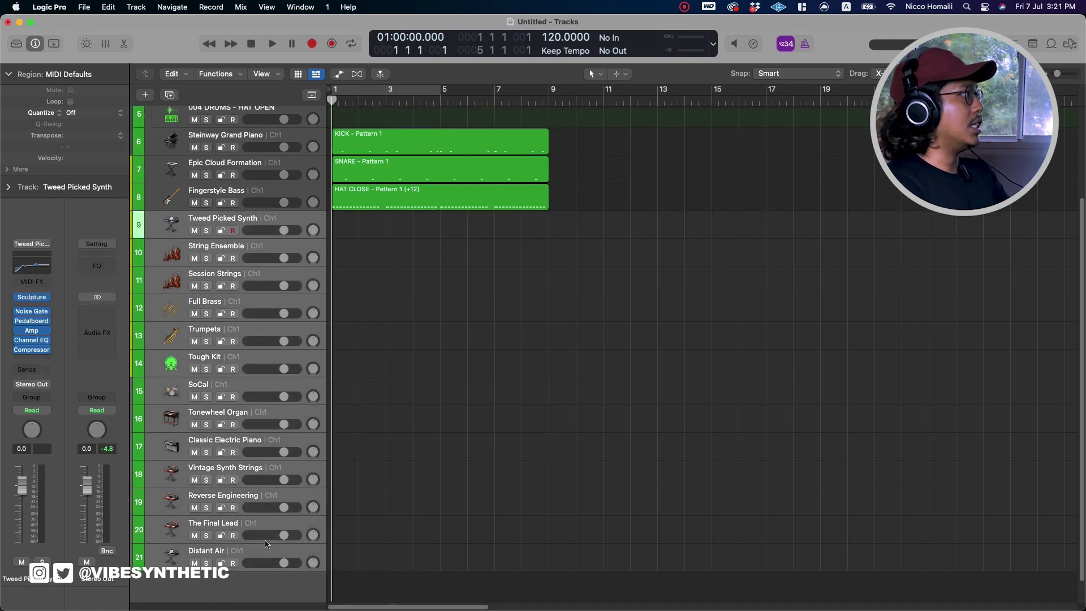
pyautogui.press('super+z')
pyautogui.keyDown('shift'); pyautogui.click(274, 549); pyautogui.keyUp('shift')
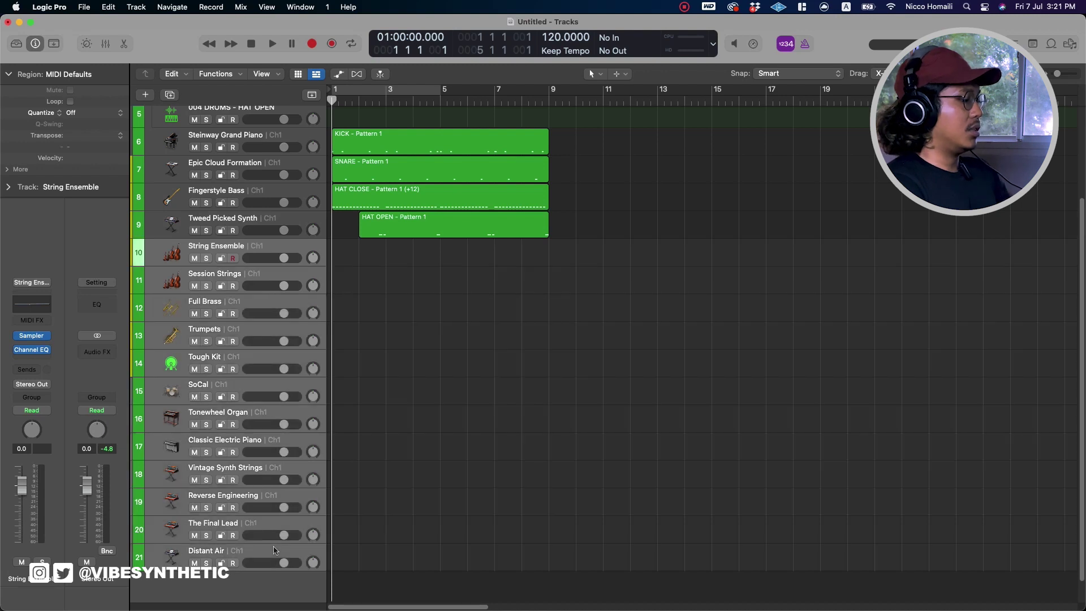
pyautogui.press('super+BackSpace')
# Move the four Pattern 1 regions onto Empty Kit drum tracks 2–5.
pyautogui.press('super+a')
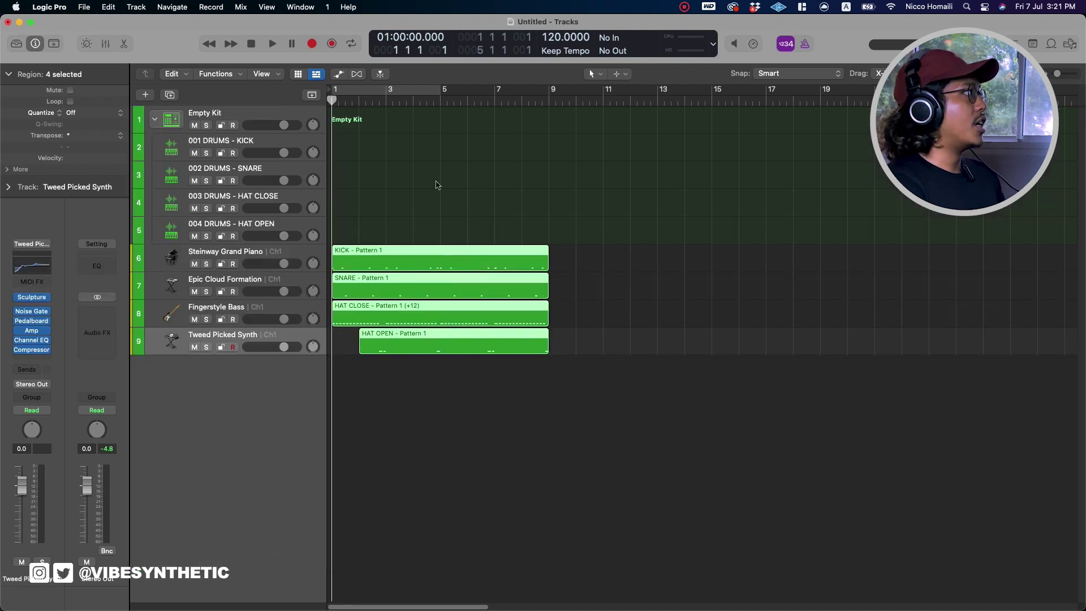
pyautogui.moveTo(434, 257); pyautogui.dragTo(435, 146)
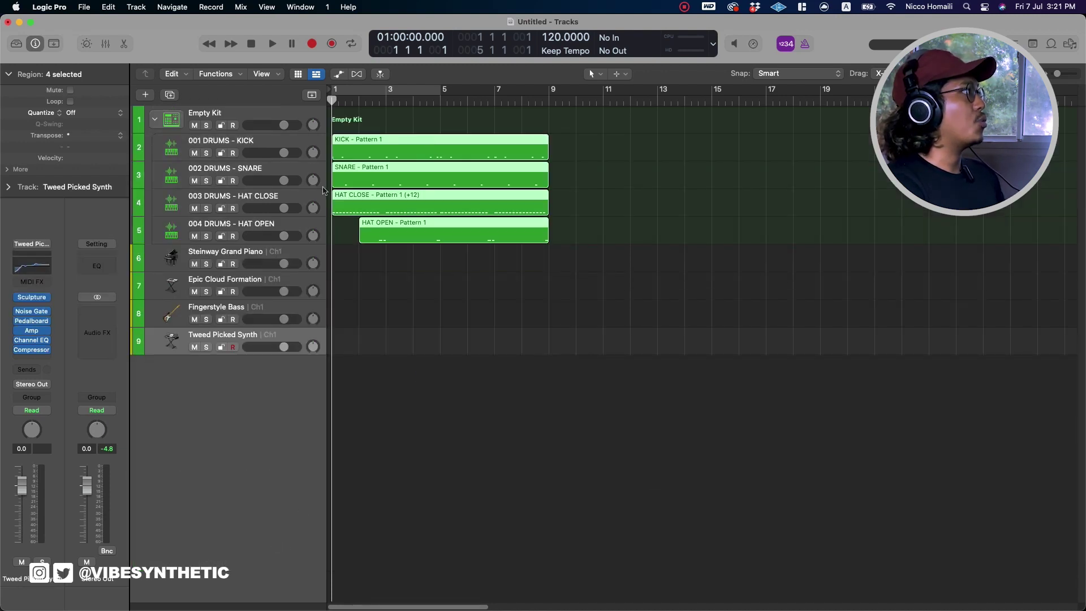
pyautogui.click(260, 256)
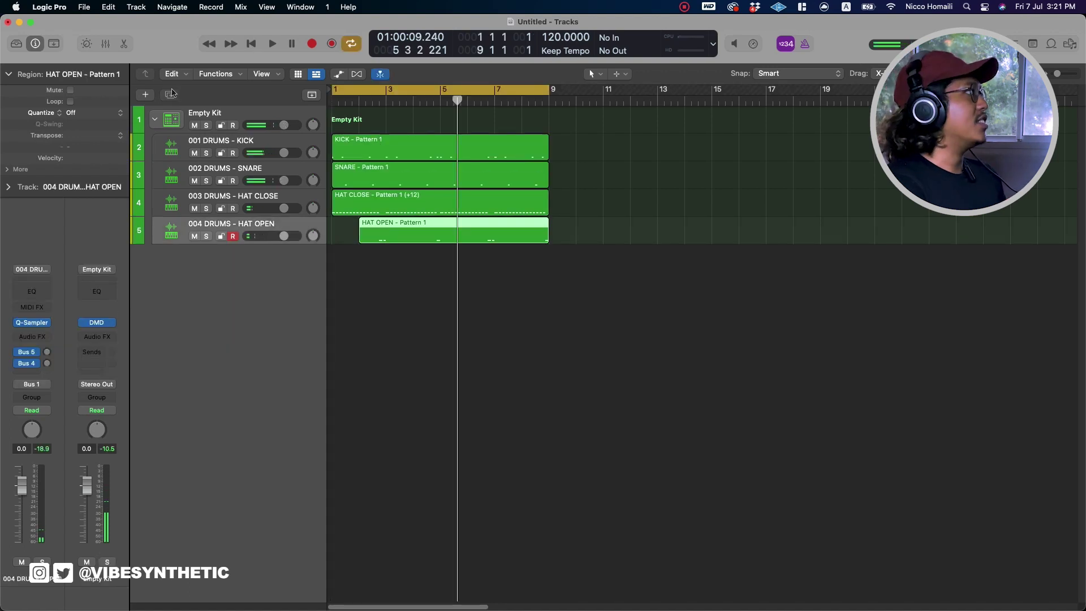
pyautogui.click(201, 115)
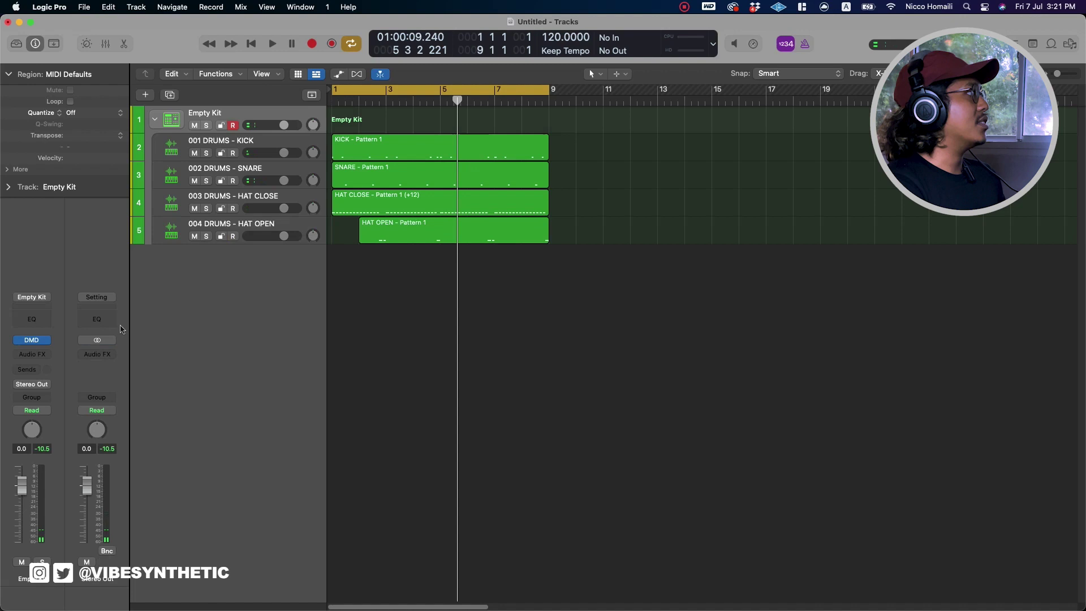
# Change the KICK sampler's root key in the Empty Kit drum machine from A#0 to C3.
pyautogui.click(31, 340)
pyautogui.press('super+w')
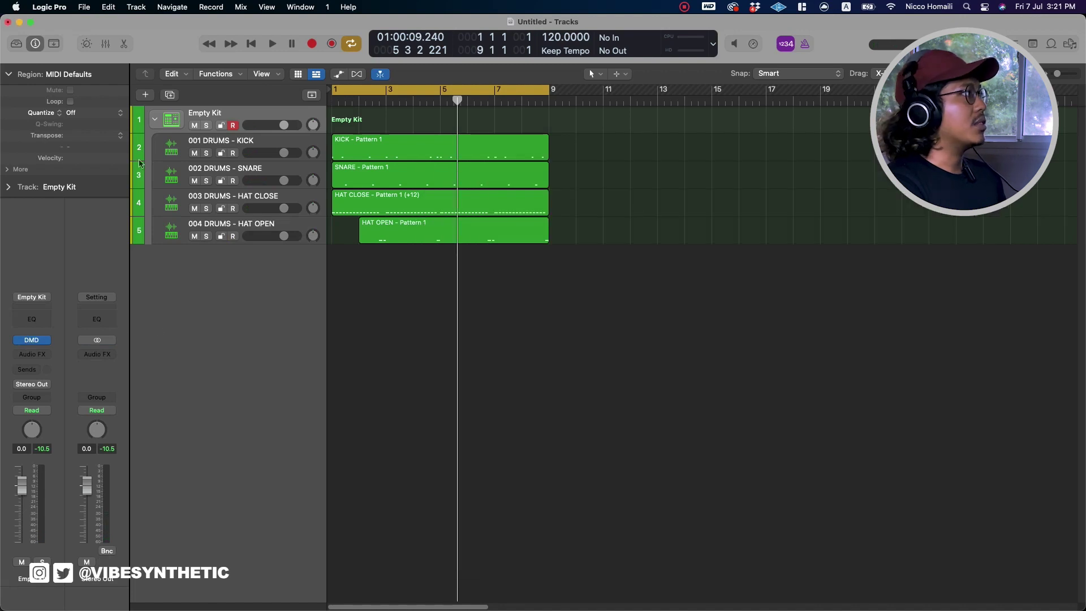
pyautogui.click(31, 340)
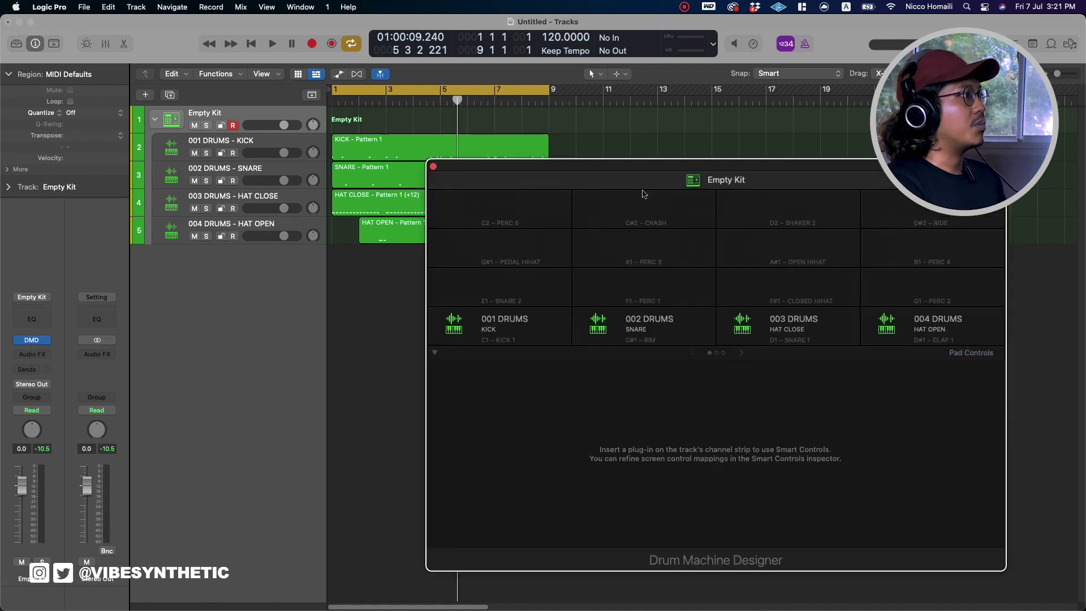
pyautogui.press('super+w')
pyautogui.click(31, 340)
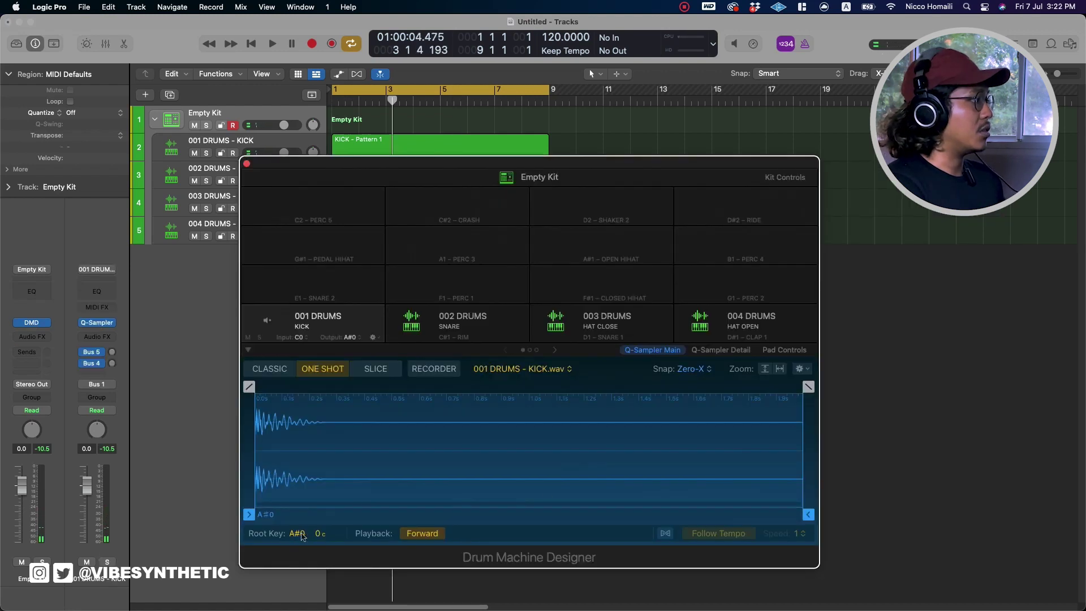
pyautogui.keyDown('alt'); pyautogui.click(298, 534); pyautogui.keyUp('alt')
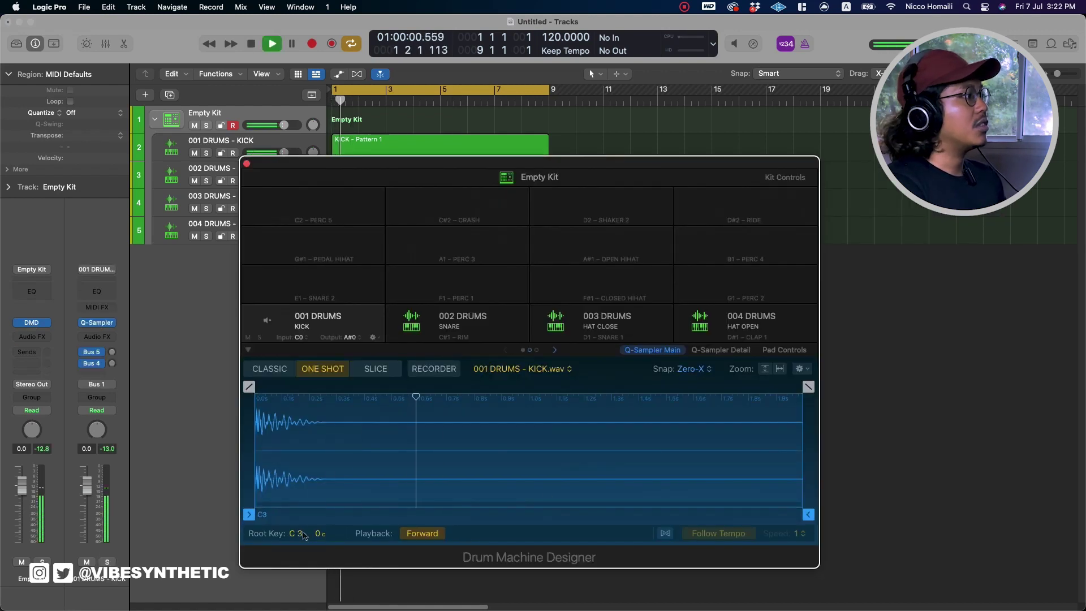
# Inspect the snare, hat open and kick pads' samples, then play the drum patterns.
pyautogui.click(458, 326)
pyautogui.click(458, 326)
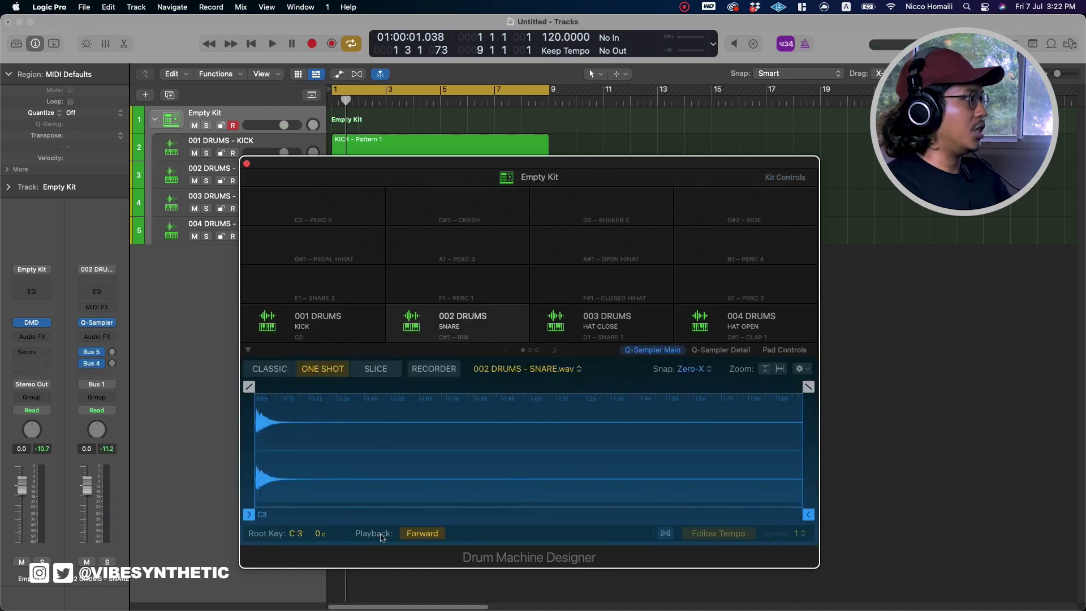
pyautogui.click(742, 314)
pyautogui.click(328, 330)
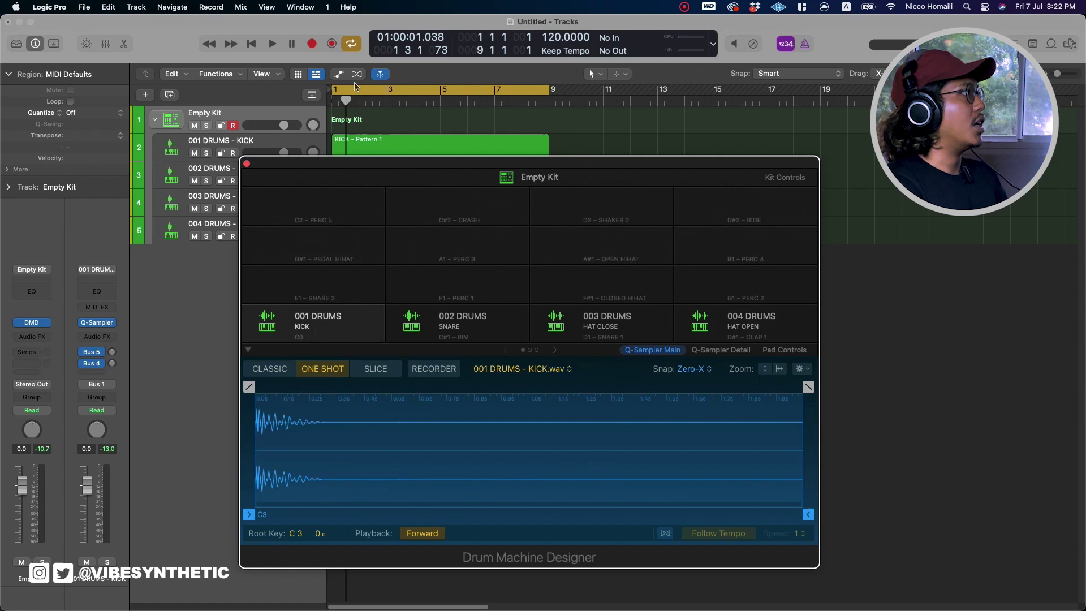
pyautogui.press('space')
pyautogui.click(247, 163)
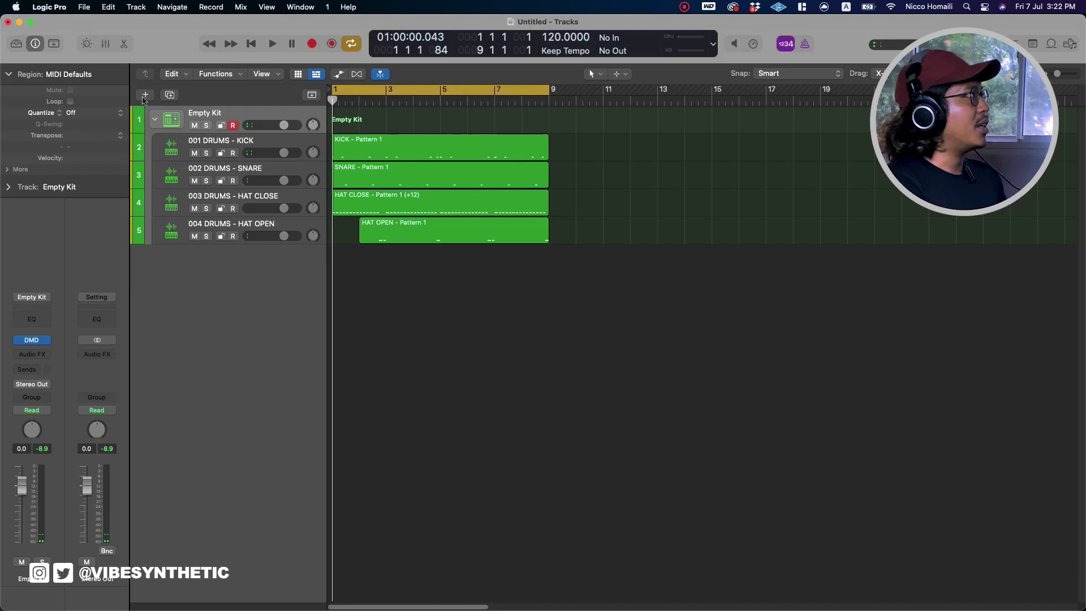
# Create two audio tracks, Audio 1 and Audio 2, and collapse the Empty Kit stack.
pyautogui.click(145, 95)
pyautogui.click(552, 209)
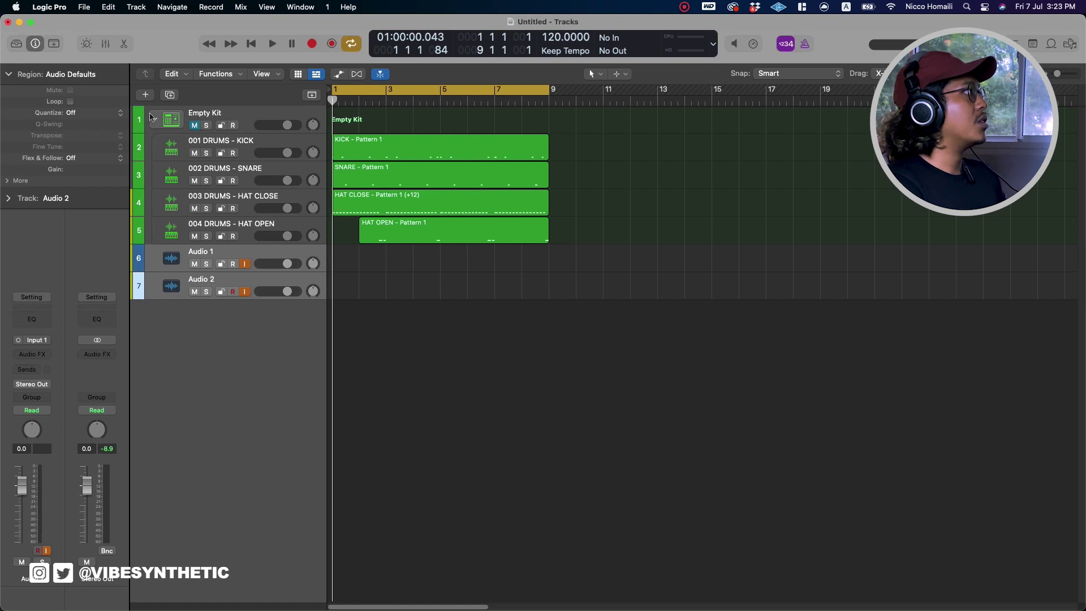
pyautogui.click(153, 122)
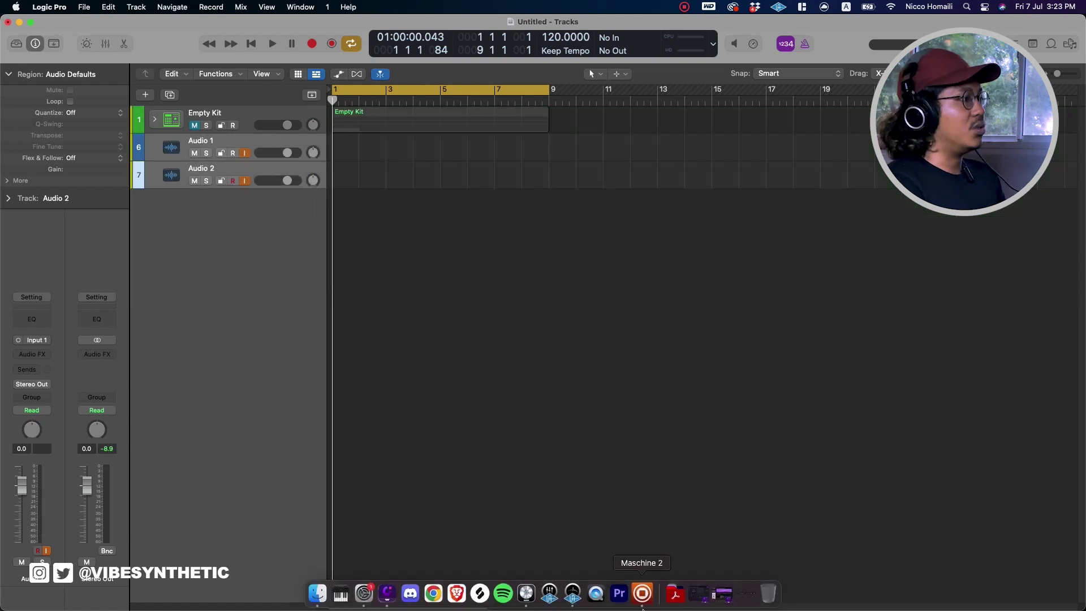
# Loop bars 1–16 in Maschine 2 and set the audio export to Range All, Source Group.
pyautogui.click(643, 594)
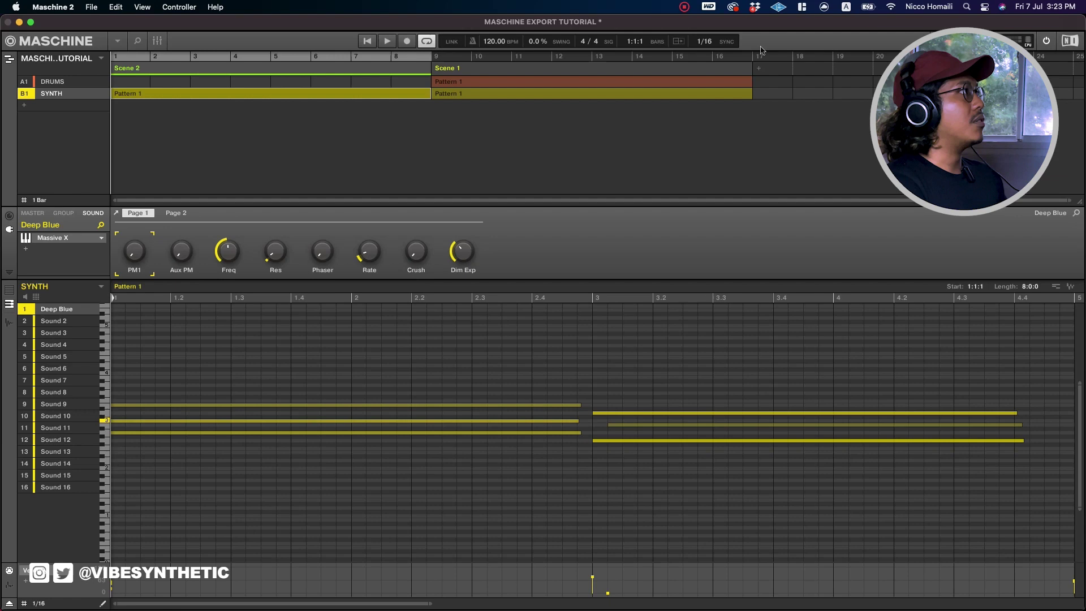
pyautogui.moveTo(432, 54); pyautogui.dragTo(759, 64)
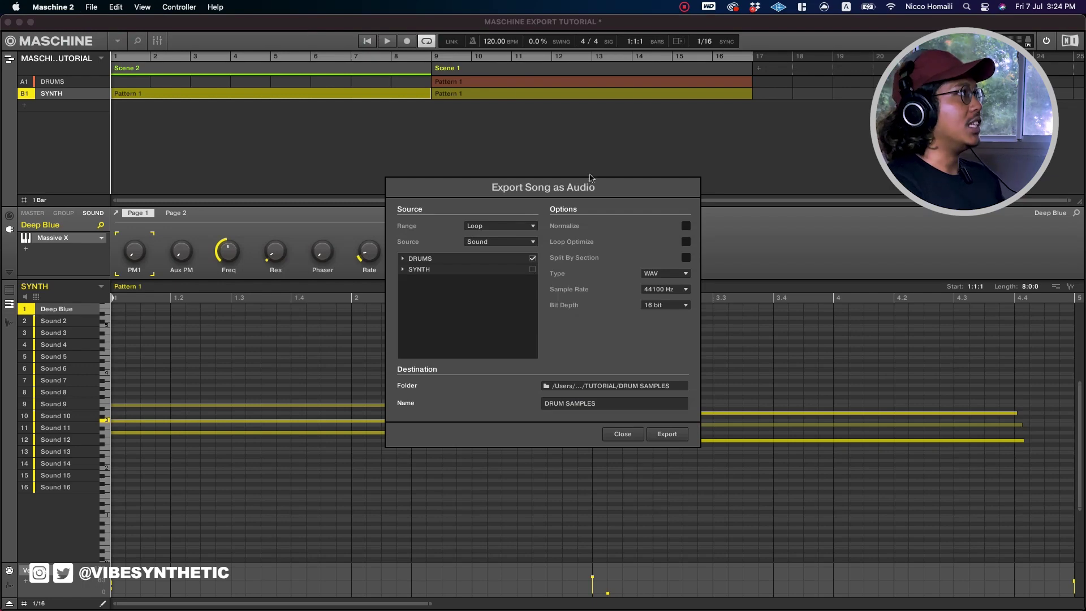
pyautogui.click(530, 228)
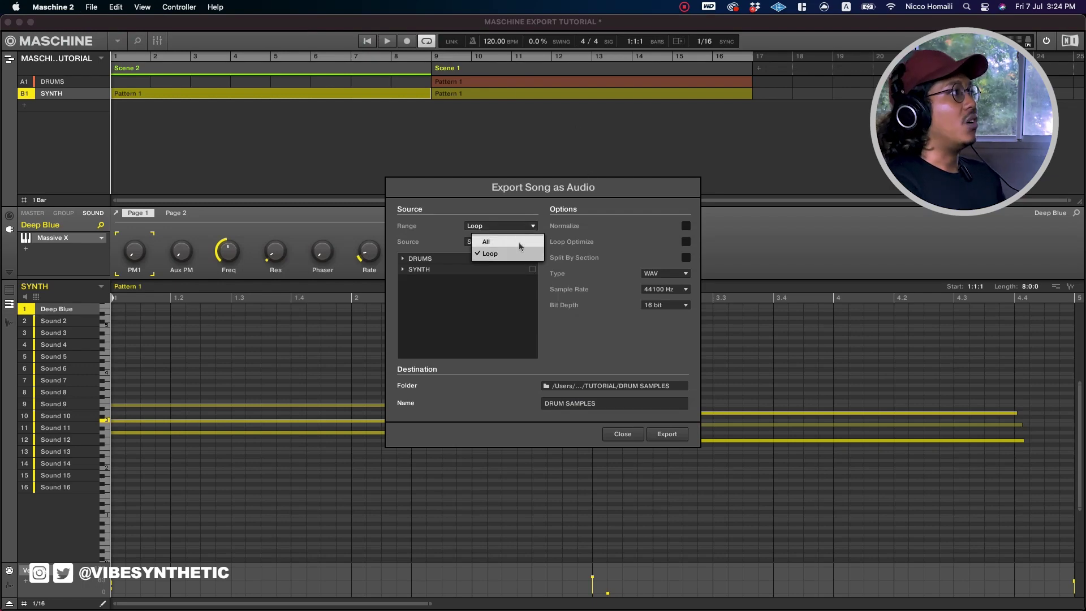
pyautogui.click(492, 238)
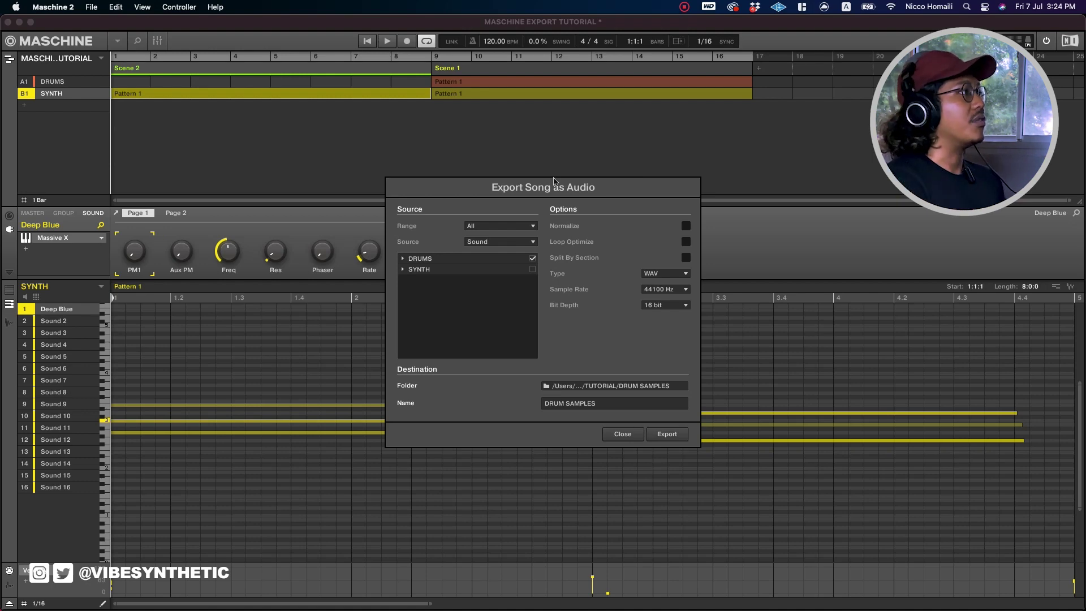
pyautogui.click(504, 242)
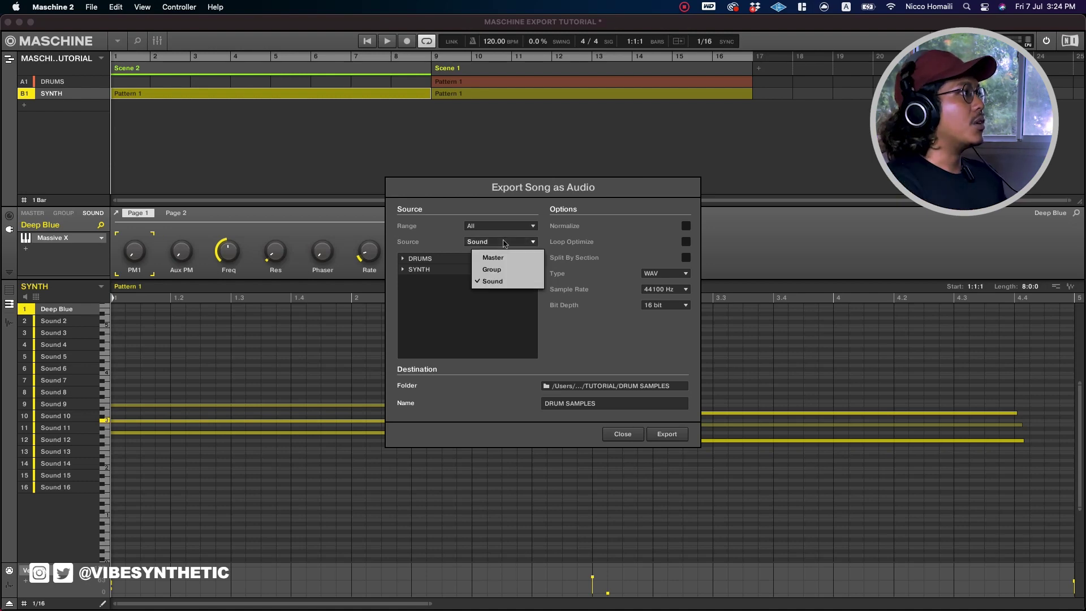
pyautogui.click(507, 269)
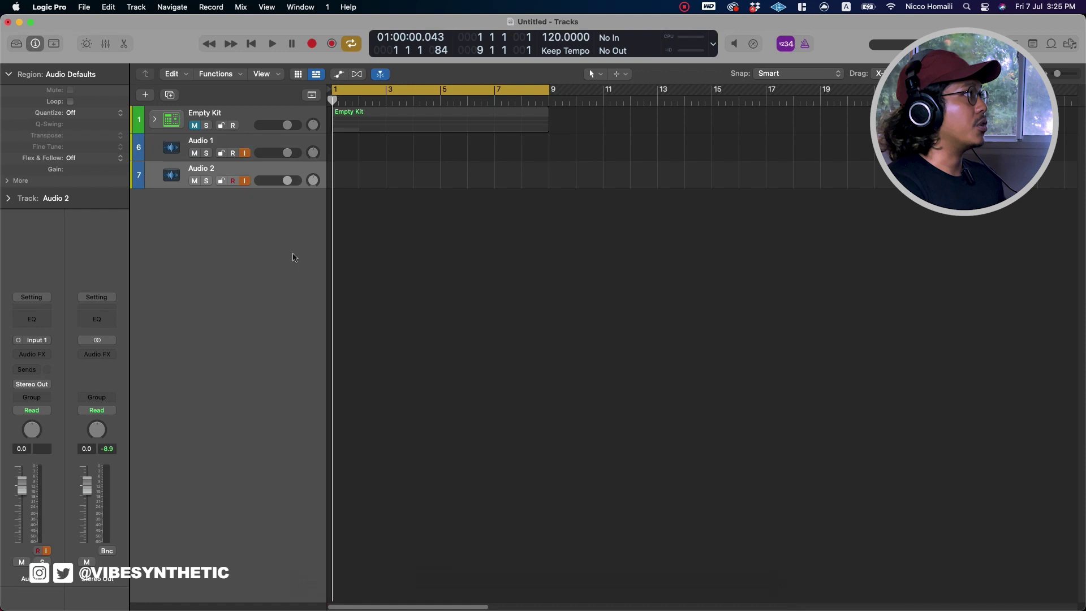
# Rename the Audio 1 and Audio 2 tracks to DRUMS and SYNTH, then bring up Finder.
pyautogui.doubleClick(215, 143)
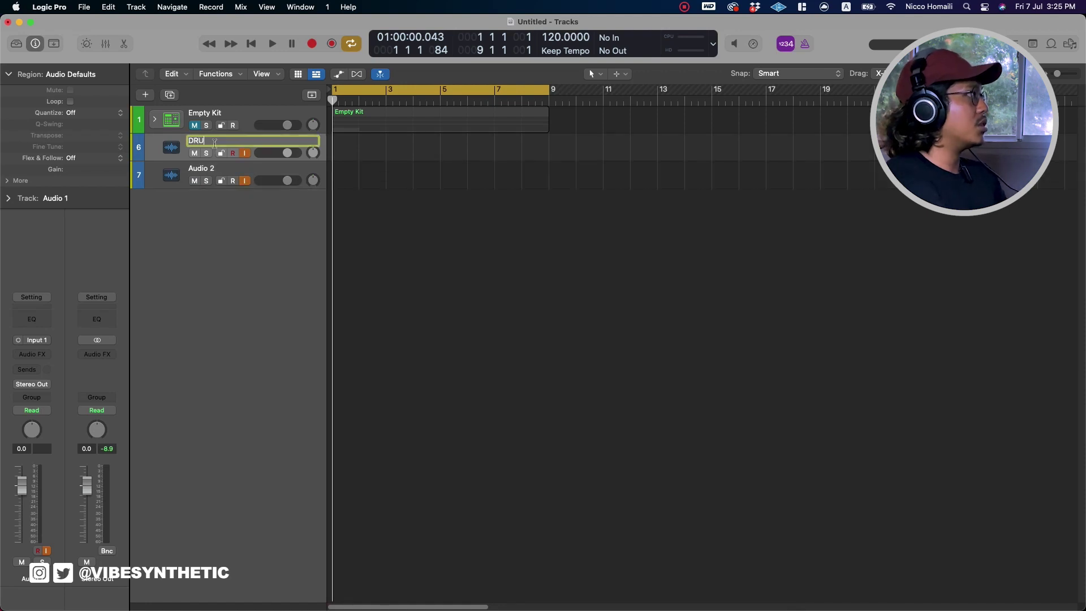
pyautogui.write('DRUMS')
pyautogui.press('Return')
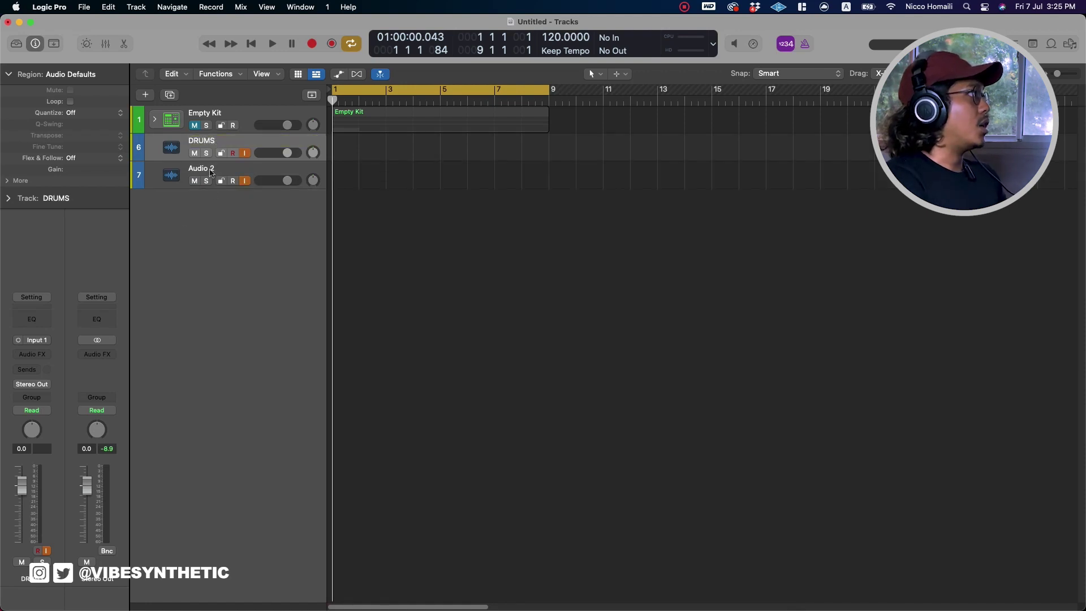
pyautogui.doubleClick(210, 169)
pyautogui.write('SYNT')
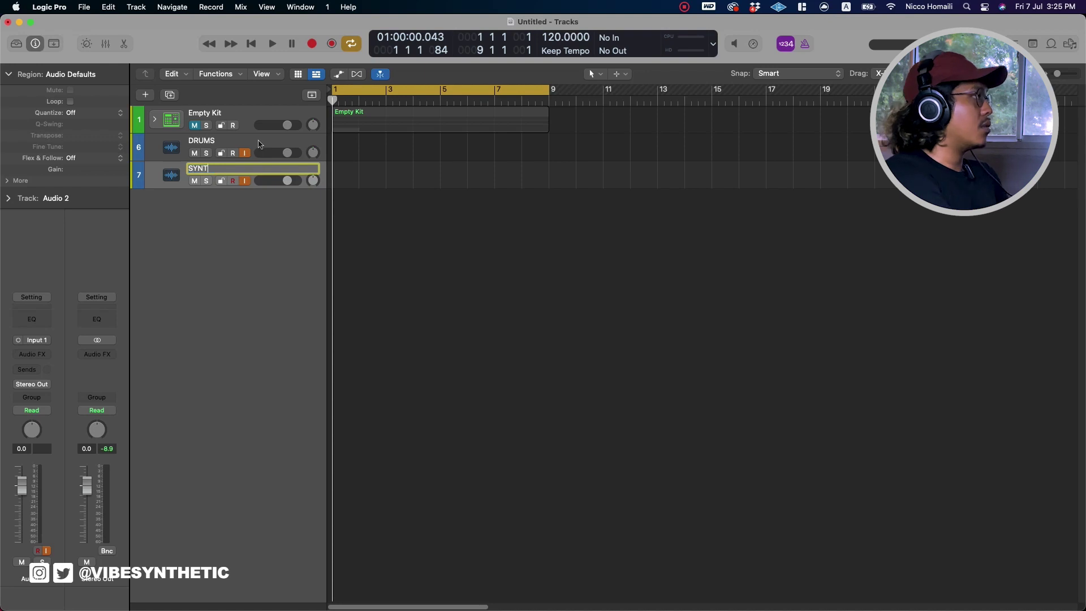
pyautogui.write('H')
pyautogui.press('Return')
pyautogui.moveTo(299, 610)
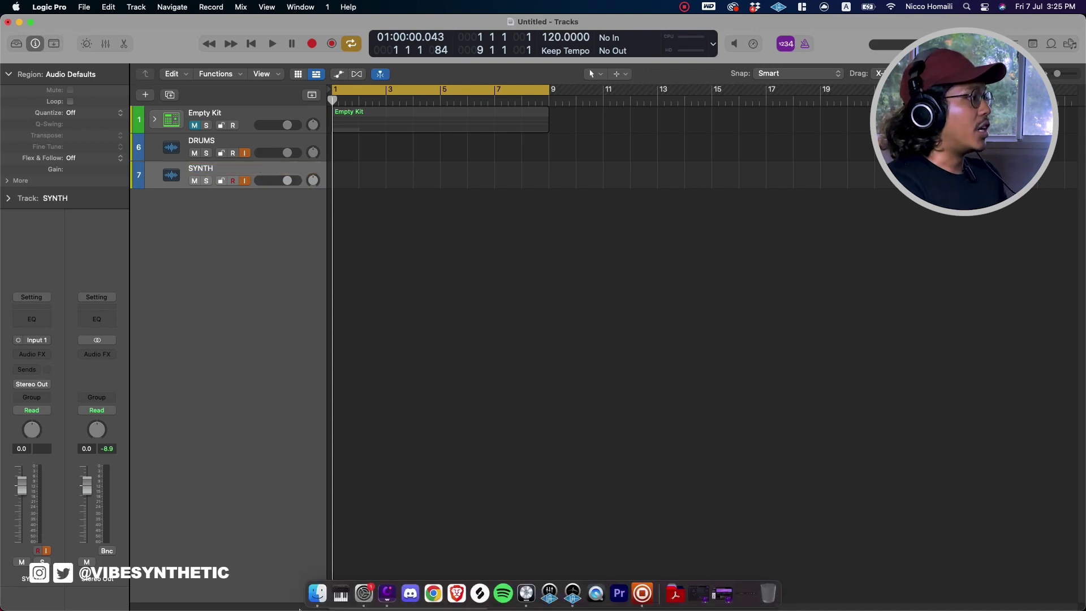
pyautogui.click(317, 593)
# Load the 001 DRUMS and 002 SYNTH stems, extend the cycle to bar 21, and play them back.
pyautogui.click(673, 90)
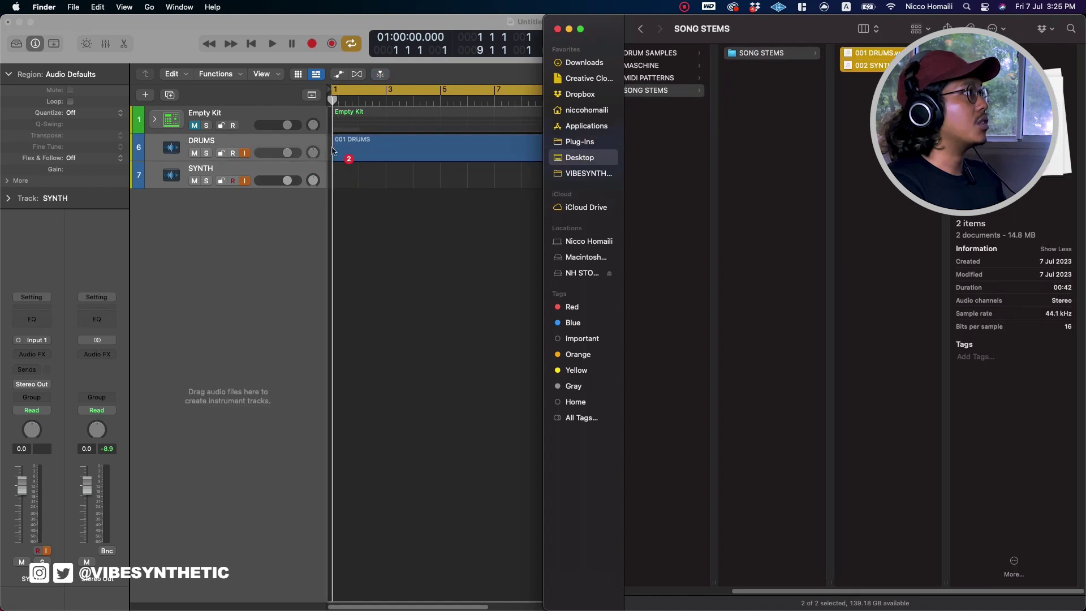
pyautogui.click(346, 161)
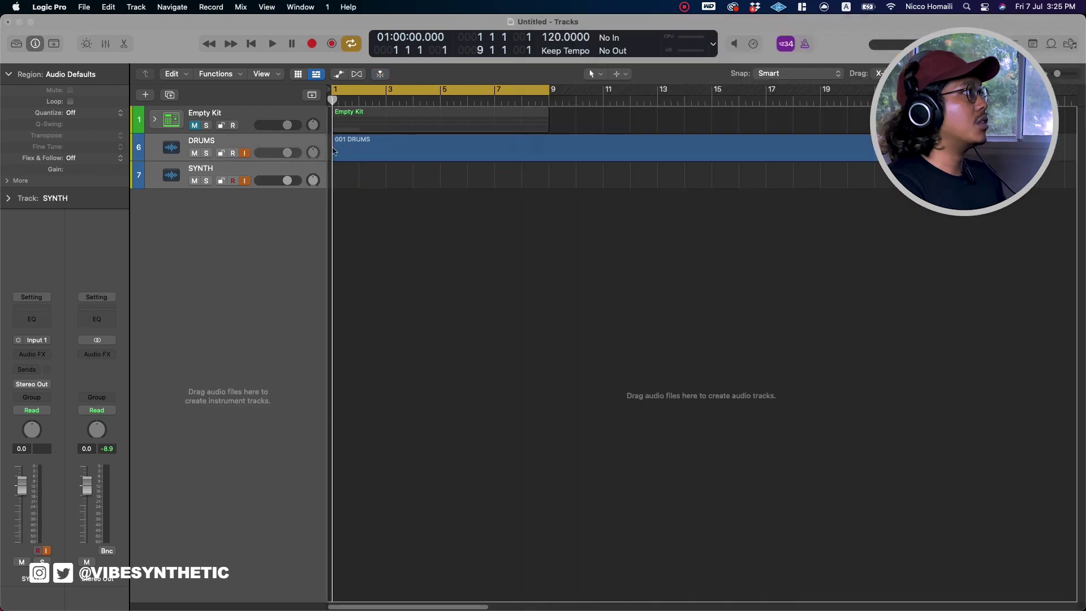
pyautogui.moveTo(548, 89); pyautogui.dragTo(901, 102)
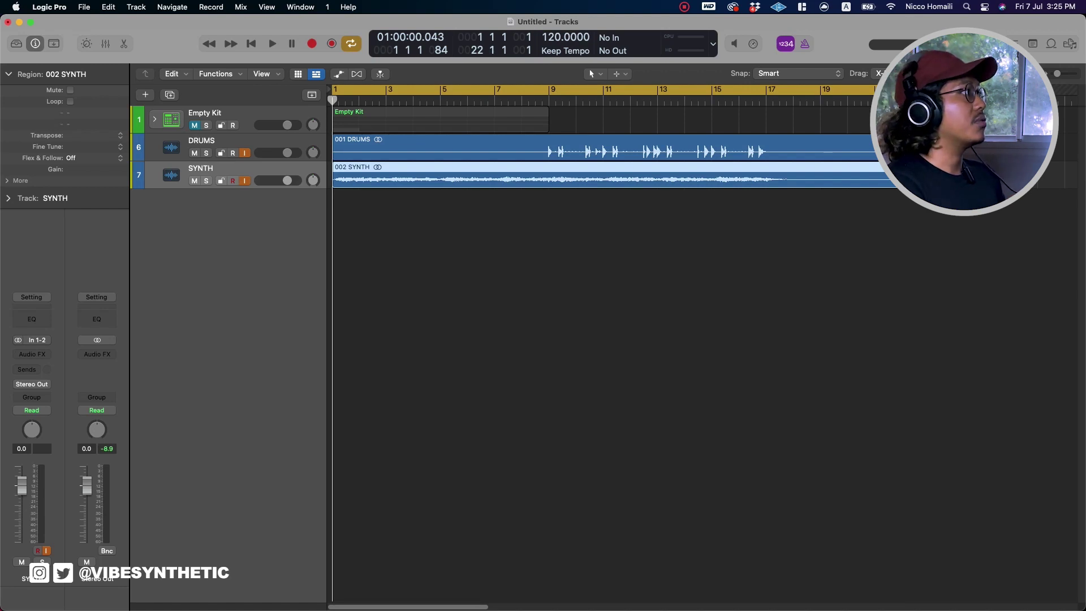
pyautogui.press('space')
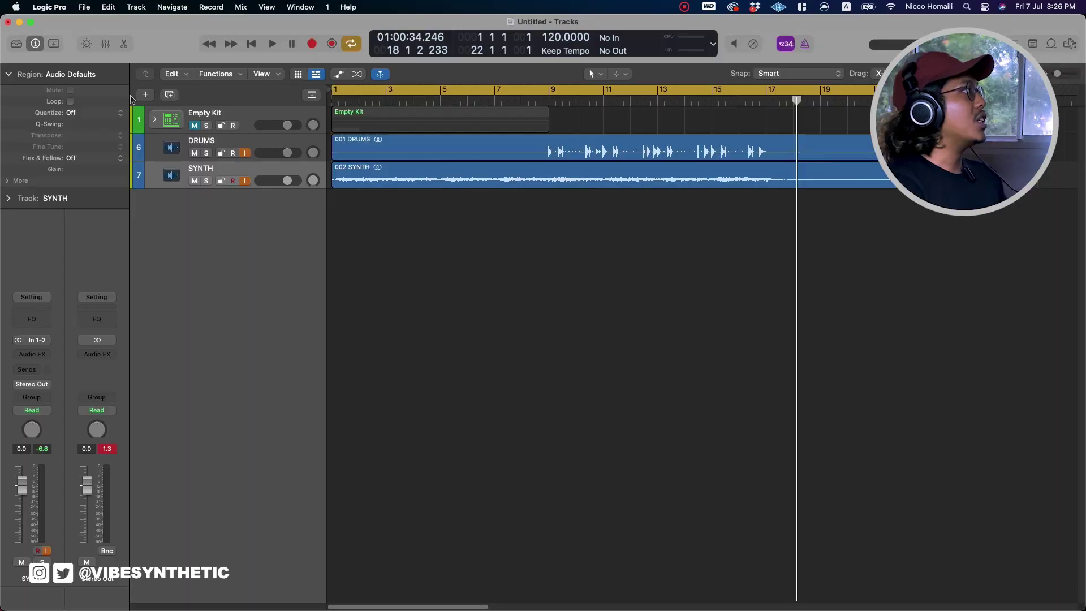
# Mute the DRUMS and SYNTH tracks, add five new audio tracks, and name the first KICK.
pyautogui.click(194, 153)
pyautogui.click(194, 181)
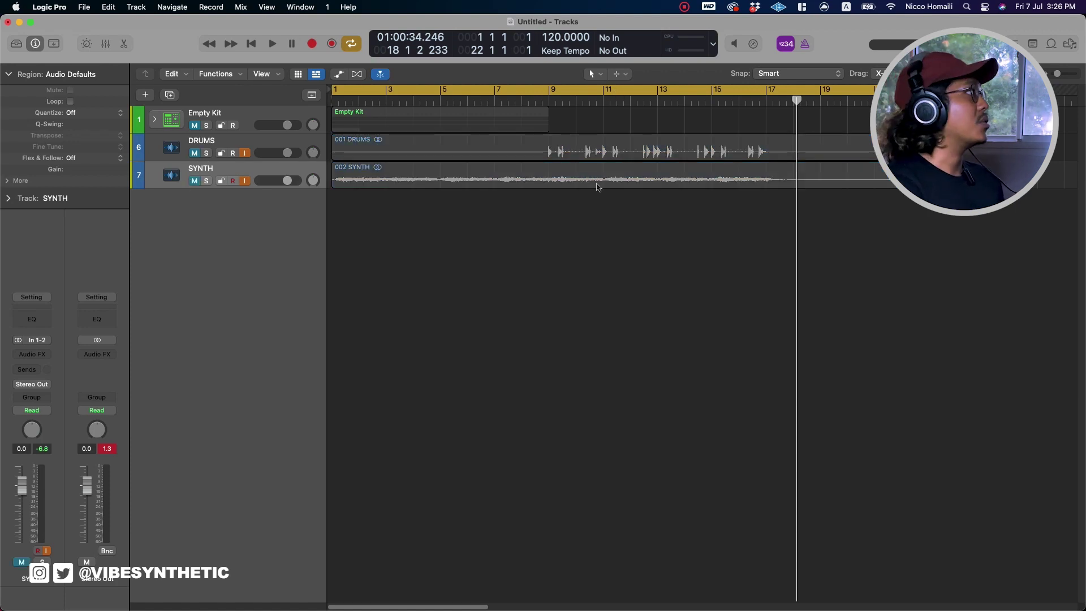
pyautogui.click(146, 95)
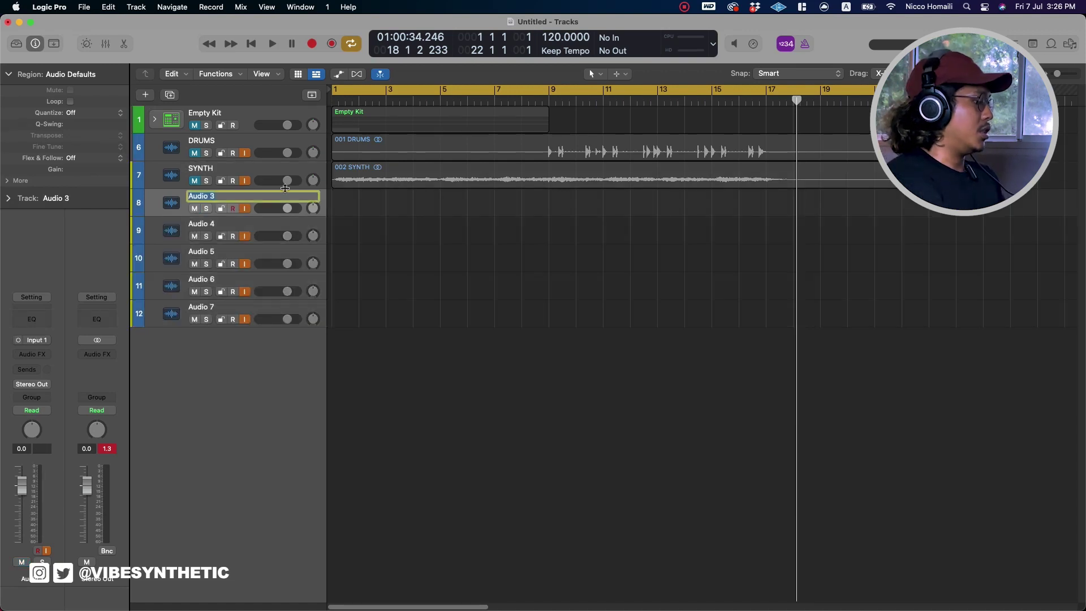
pyautogui.press('Return')
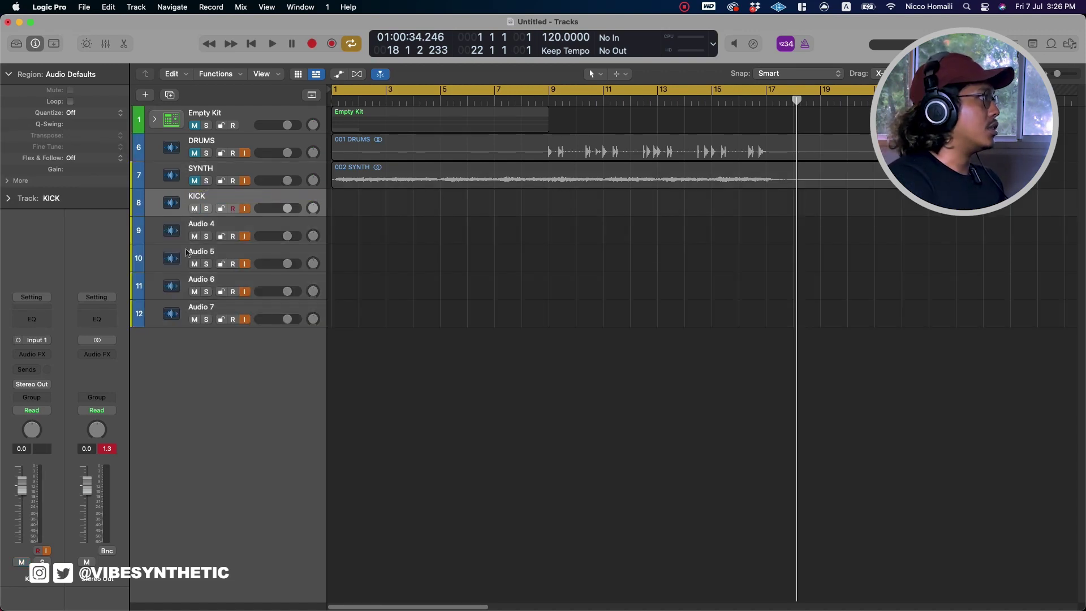
# Name the remaining new tracks SNARE, HAT 1, HAT 2 and SYNTH.
pyautogui.doubleClick(199, 223)
pyautogui.write('SNARE')
pyautogui.press('Return')
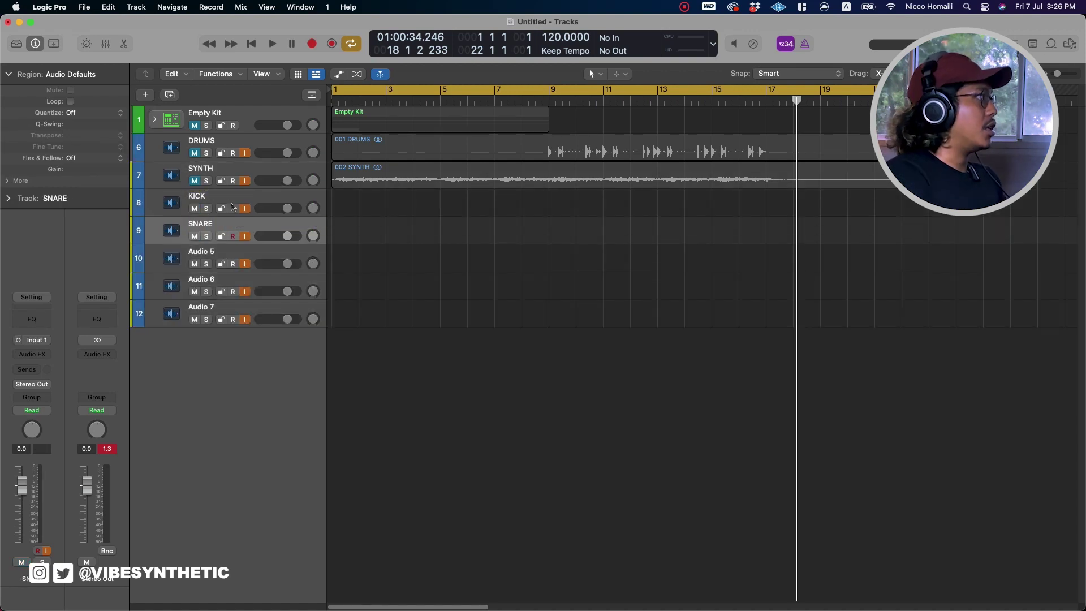
pyautogui.doubleClick(198, 251)
pyautogui.press('Return')
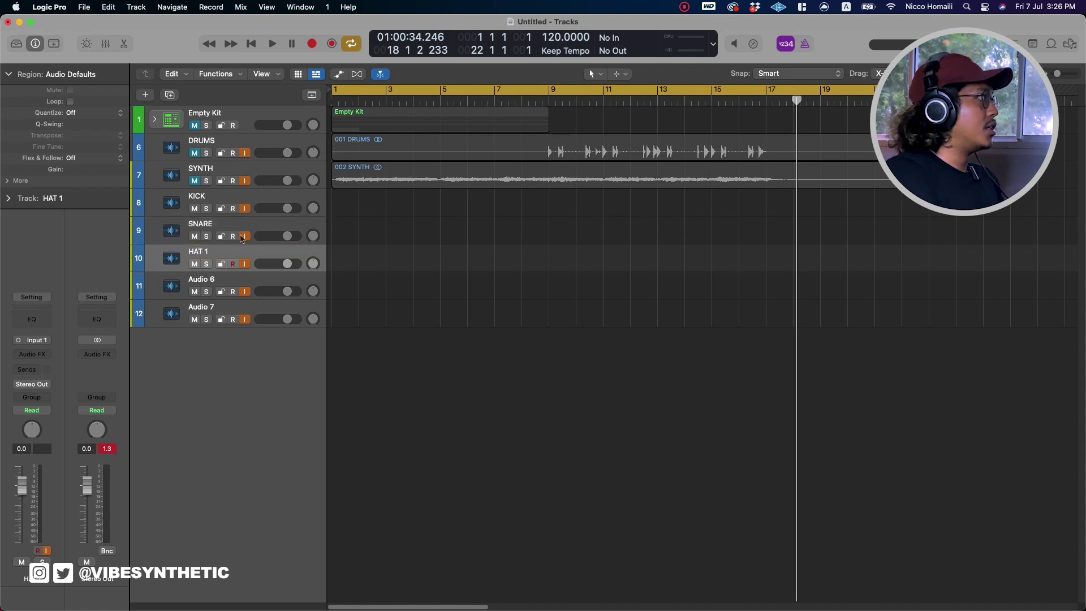
pyautogui.doubleClick(226, 280)
pyautogui.write('HAT 2')
pyautogui.press('Return')
pyautogui.doubleClick(204, 307)
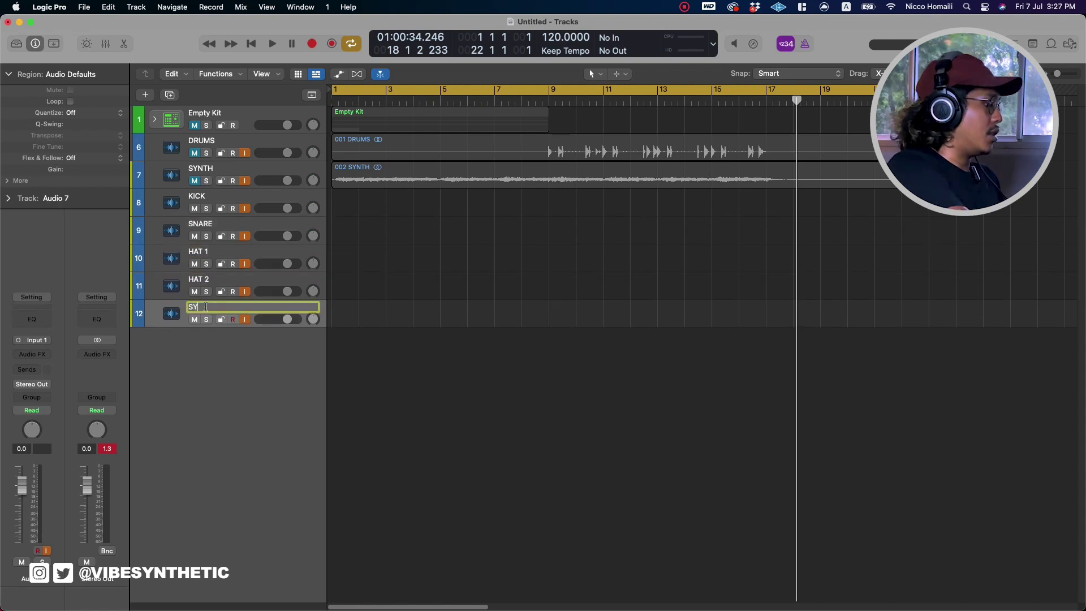
pyautogui.press('Return')
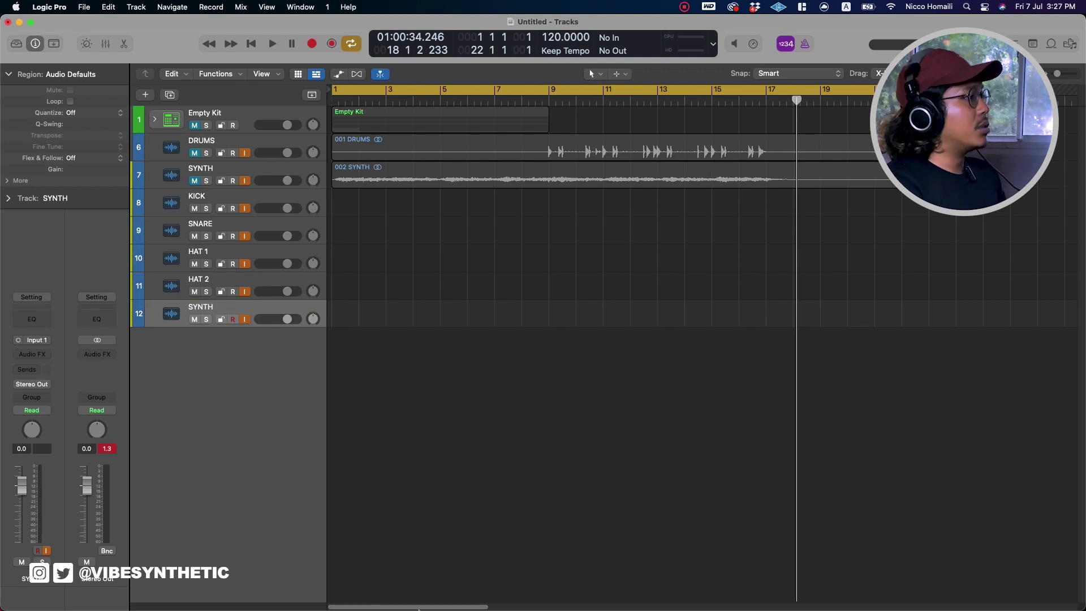
pyautogui.moveTo(418, 610)
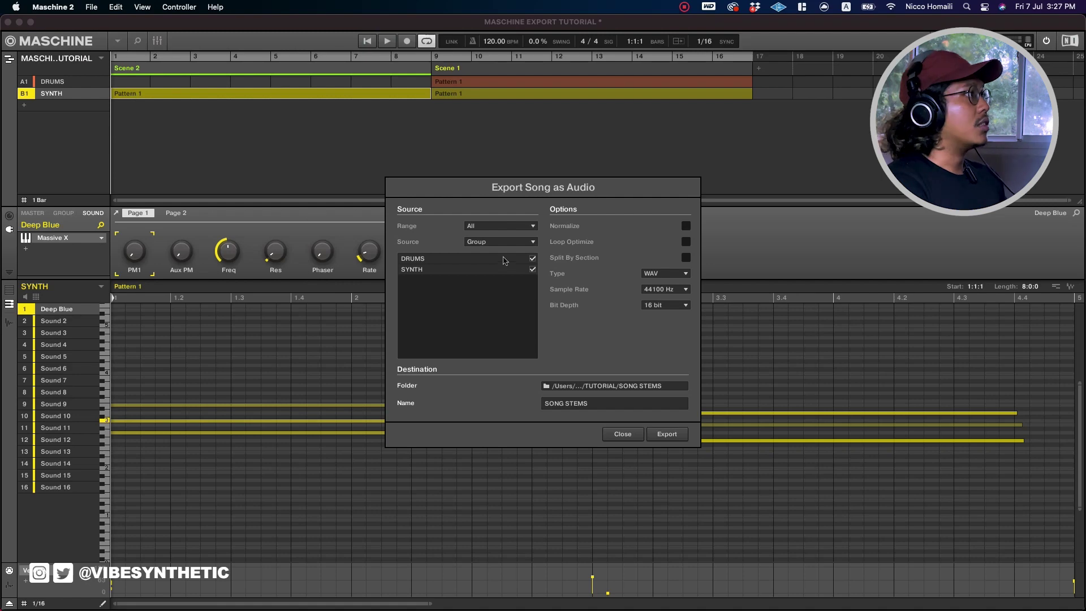
# Switch the song export source to Sound, keep all five sounds ticked, and export SONG STEMS 2.
pyautogui.click(491, 243)
pyautogui.click(499, 285)
pyautogui.click(404, 258)
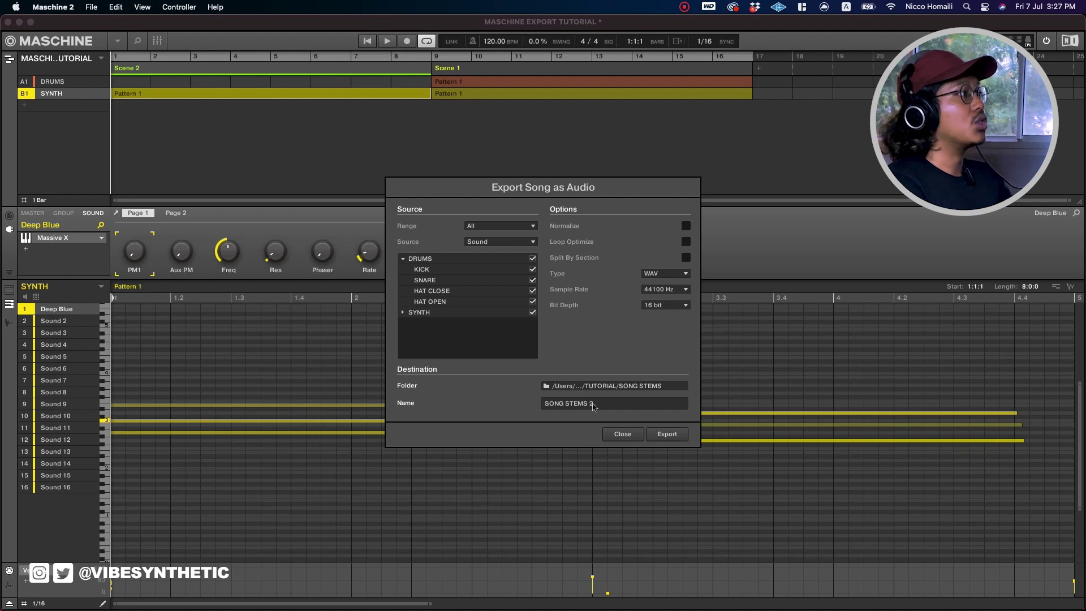
pyautogui.click(666, 434)
# Drop all five SONG STEMS 2 files onto tracks 8 to 12 and play from bar 1.
pyautogui.click(526, 593)
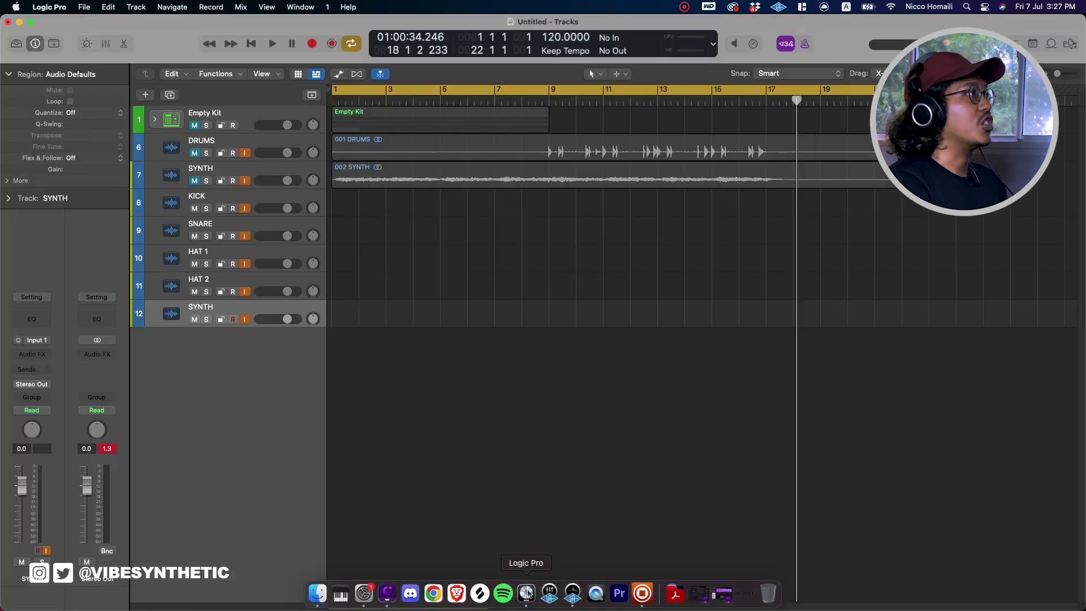
pyautogui.click(317, 593)
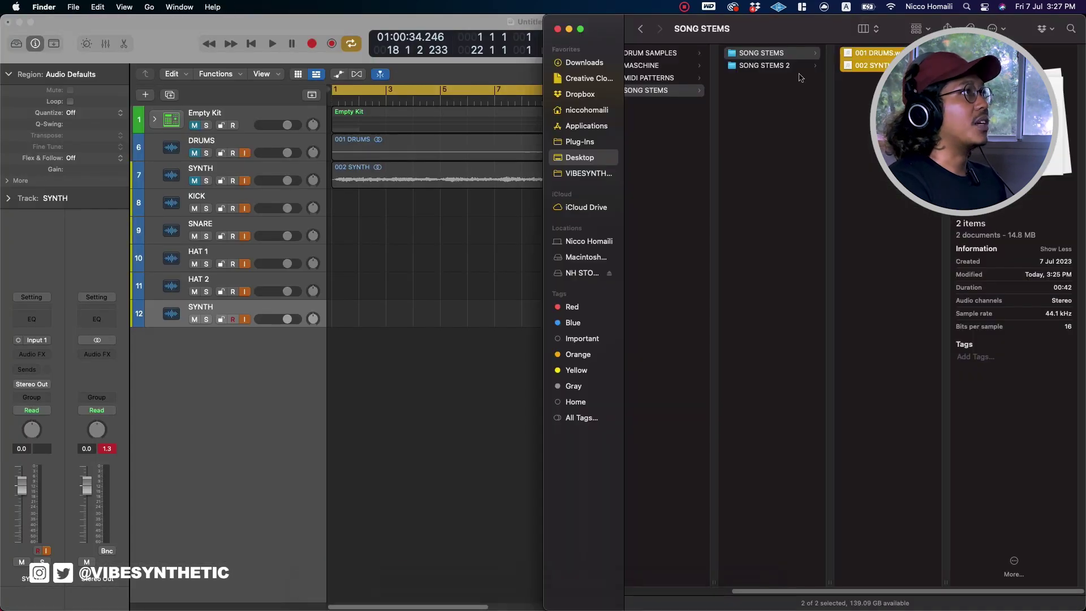
pyautogui.click(778, 67)
pyautogui.press('super+a')
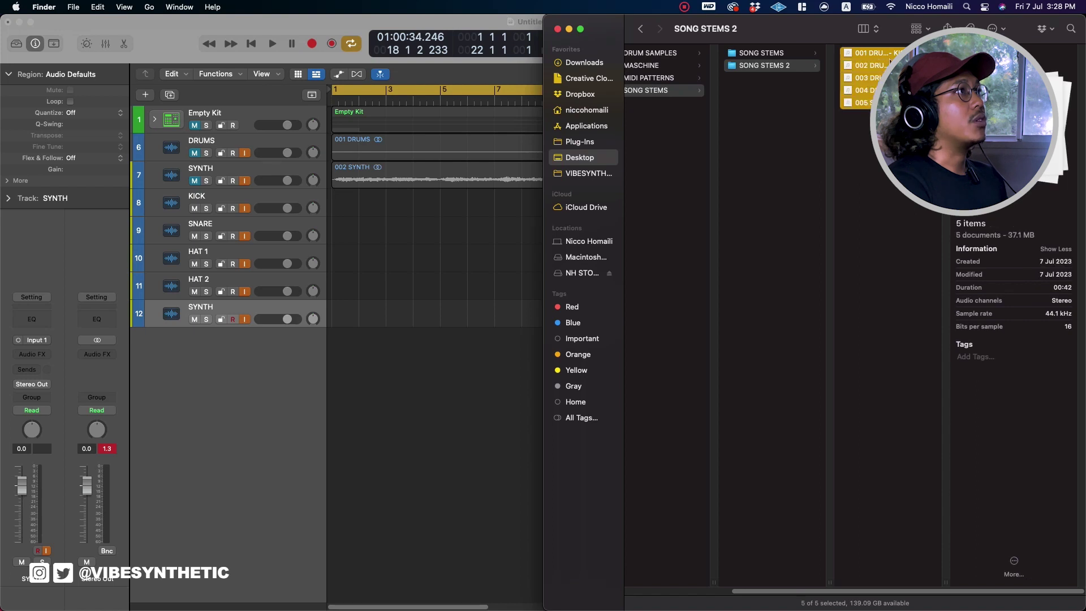
pyautogui.moveTo(886, 57); pyautogui.dragTo(340, 204)
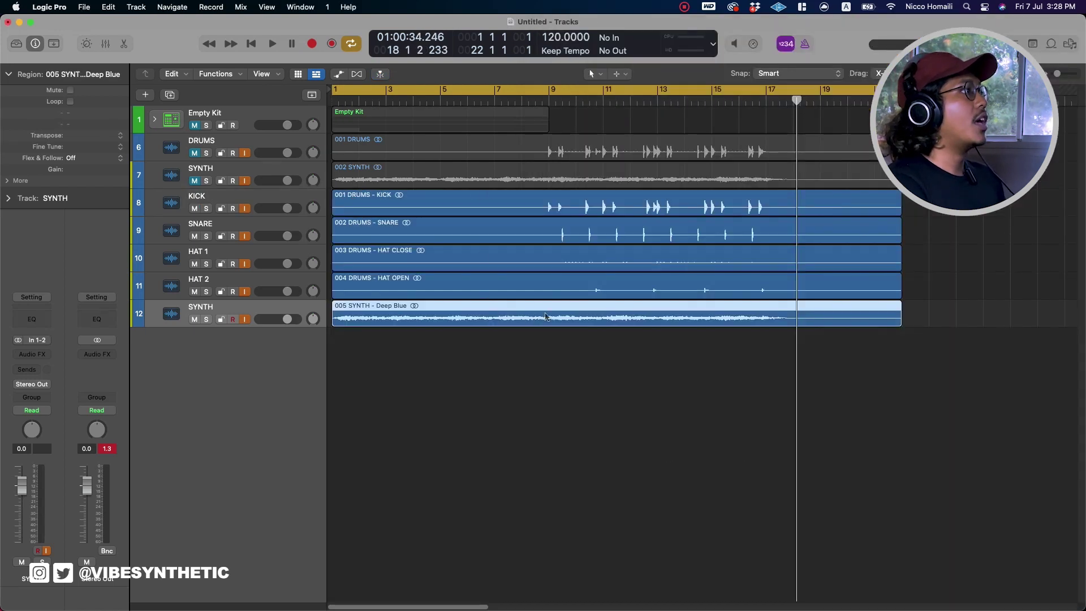
pyautogui.moveTo(797, 101); pyautogui.dragTo(246, 91)
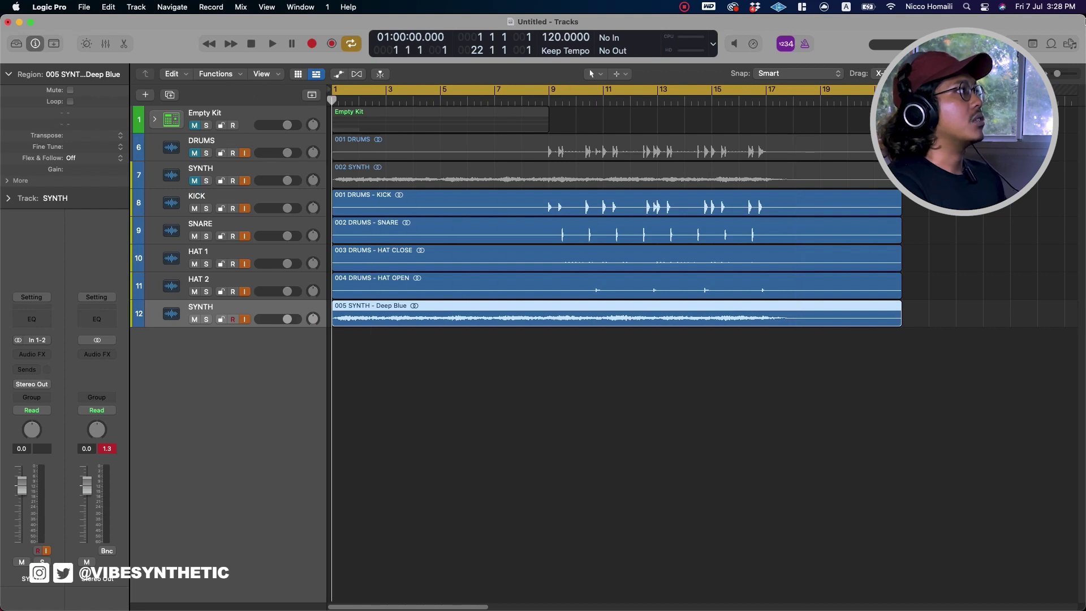
pyautogui.press('space')
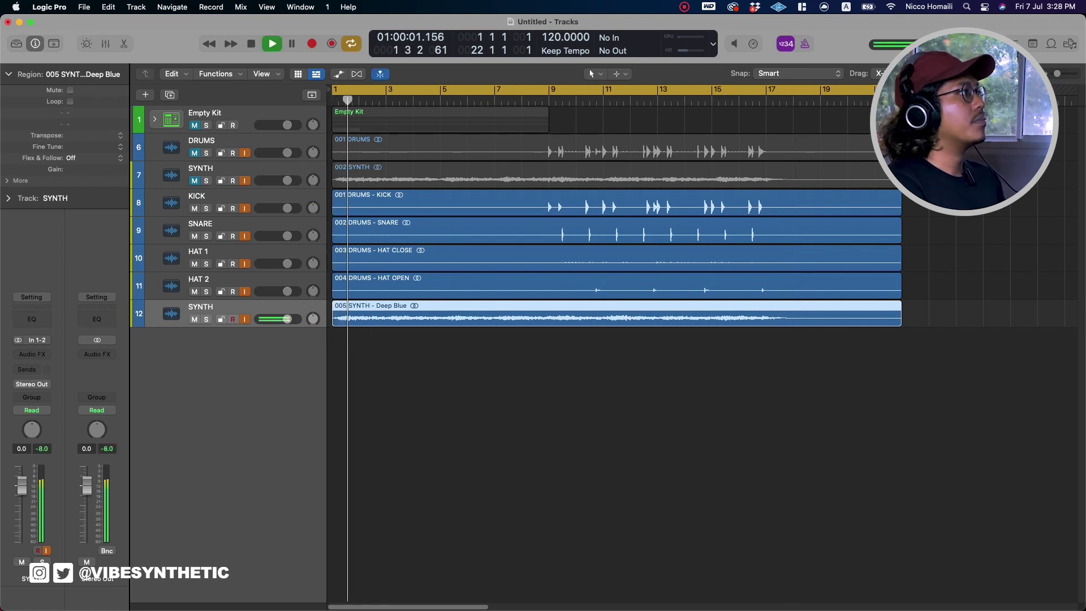